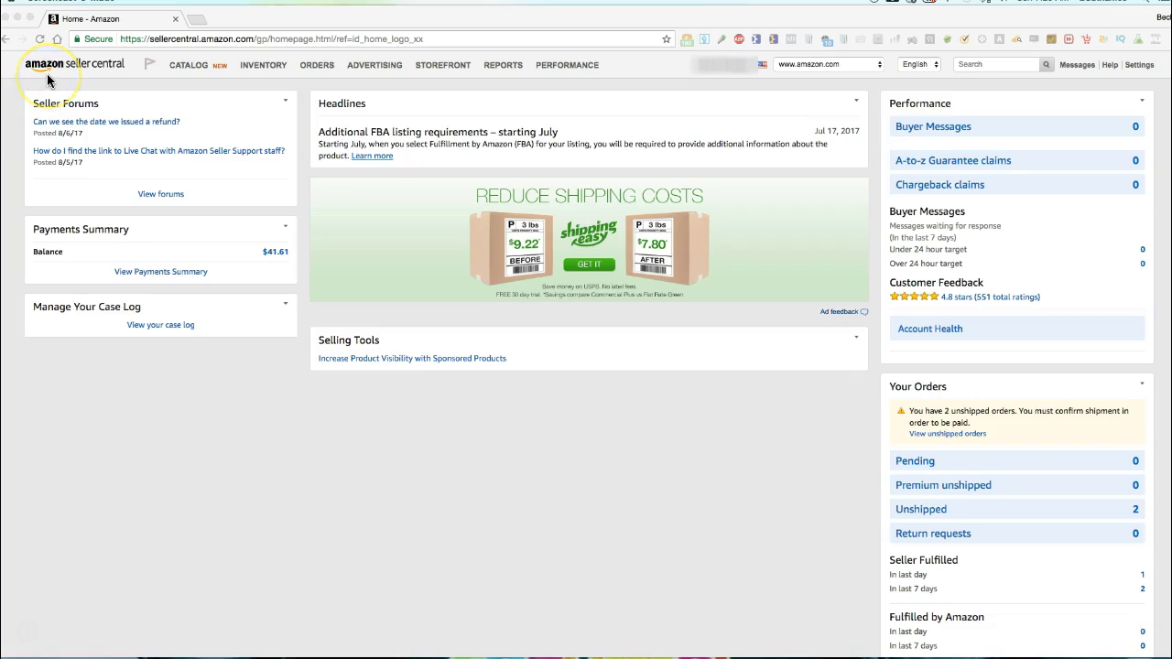
- Open the Manage Inventory list and select the first, third and fourth listings
left_click(271, 71)
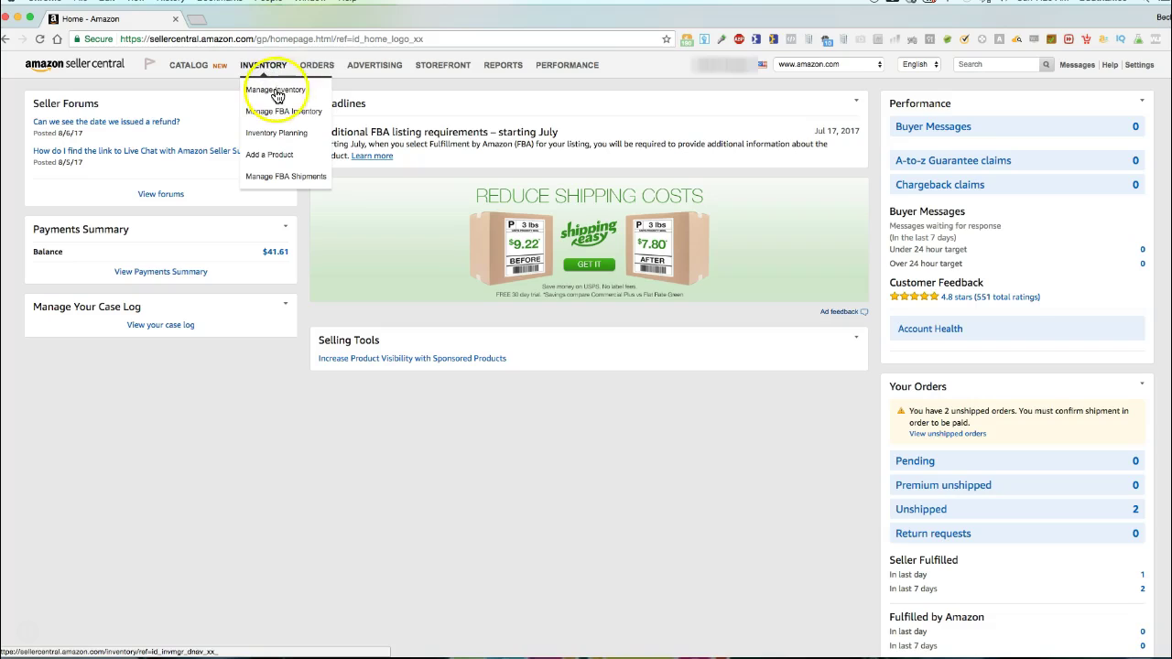
left_click(275, 92)
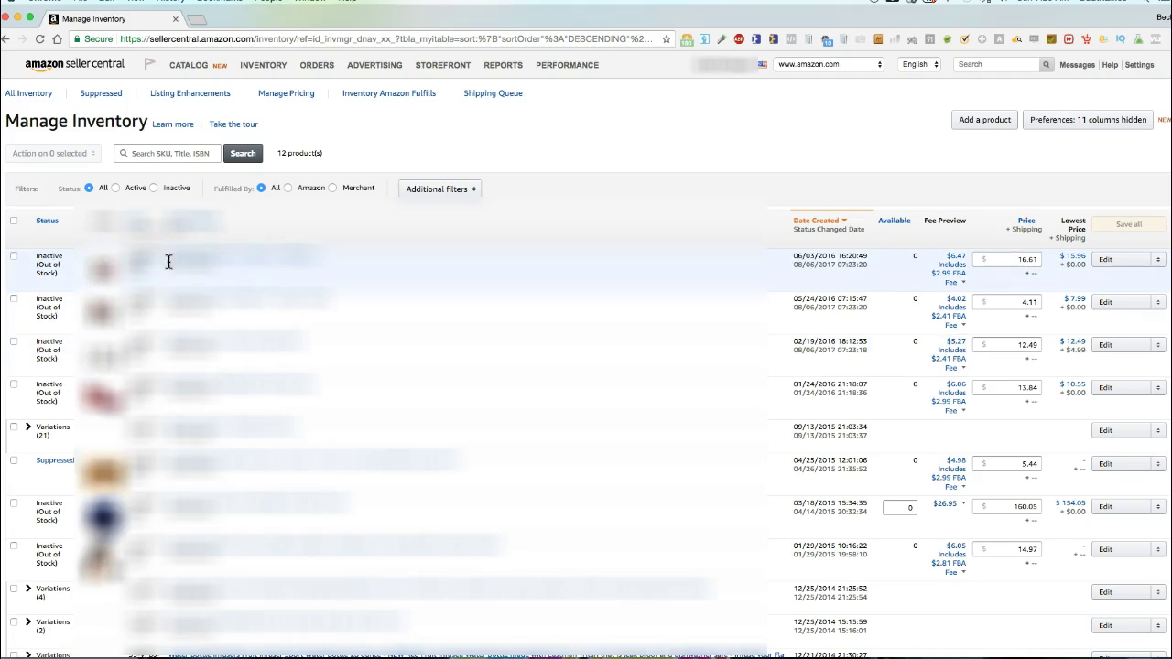
left_click(14, 256)
left_click(14, 302)
left_click(14, 346)
left_click(14, 384)
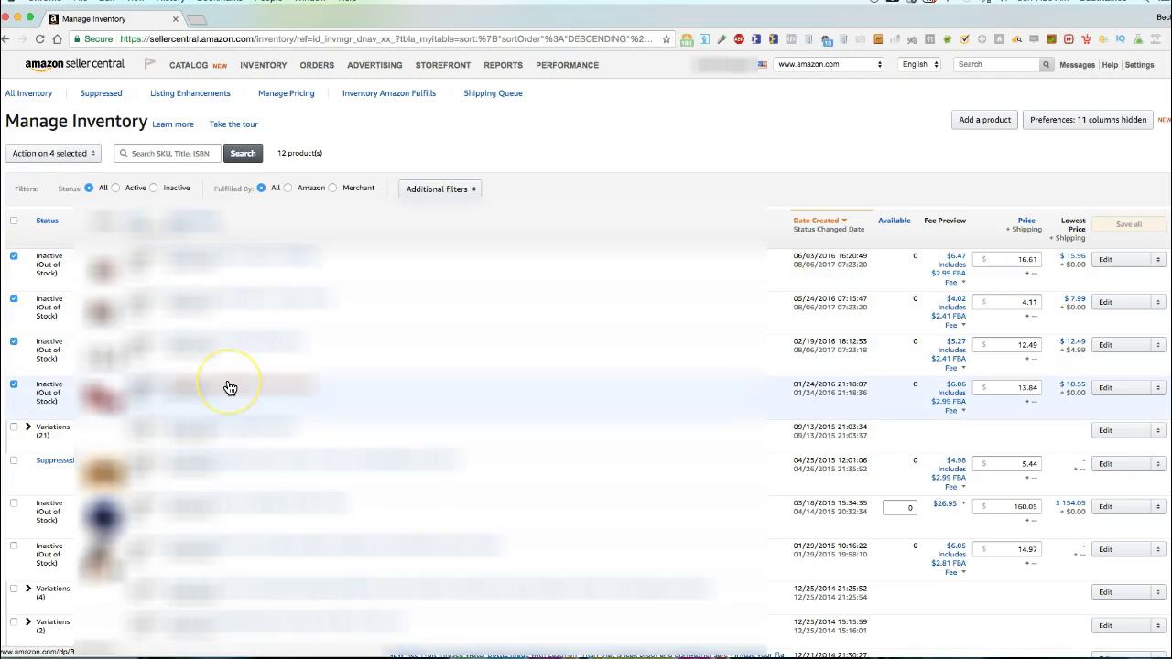
left_click(14, 301)
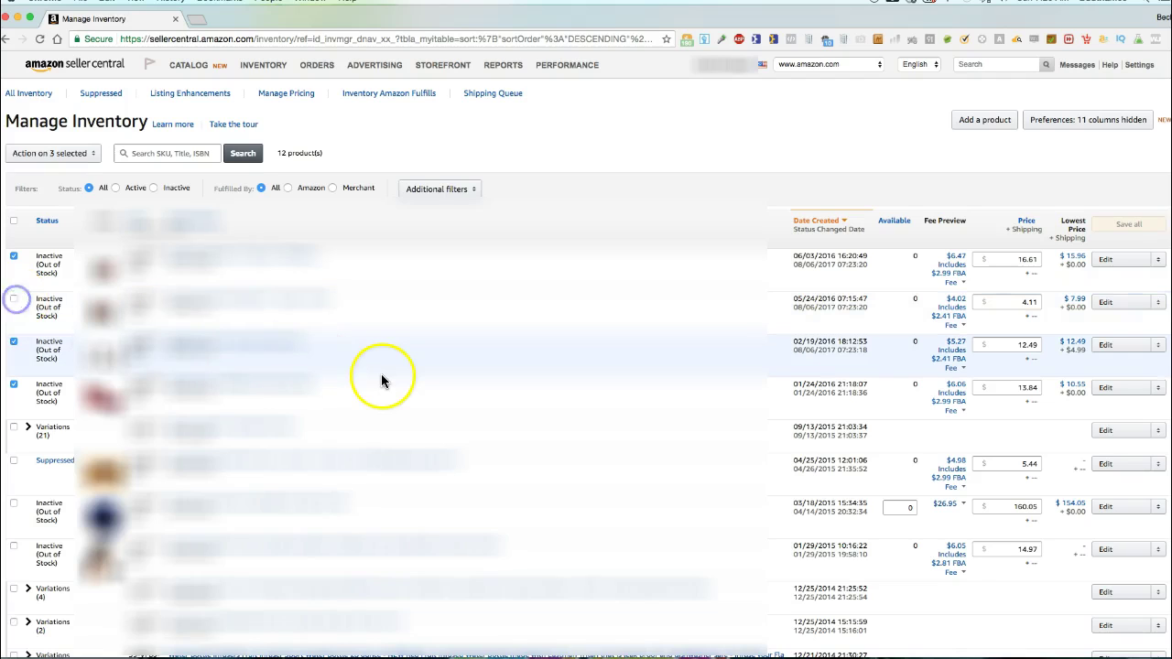
- Start the Send/replenish inventory action for the selected listings and confirm continuing with it
left_click(91, 157)
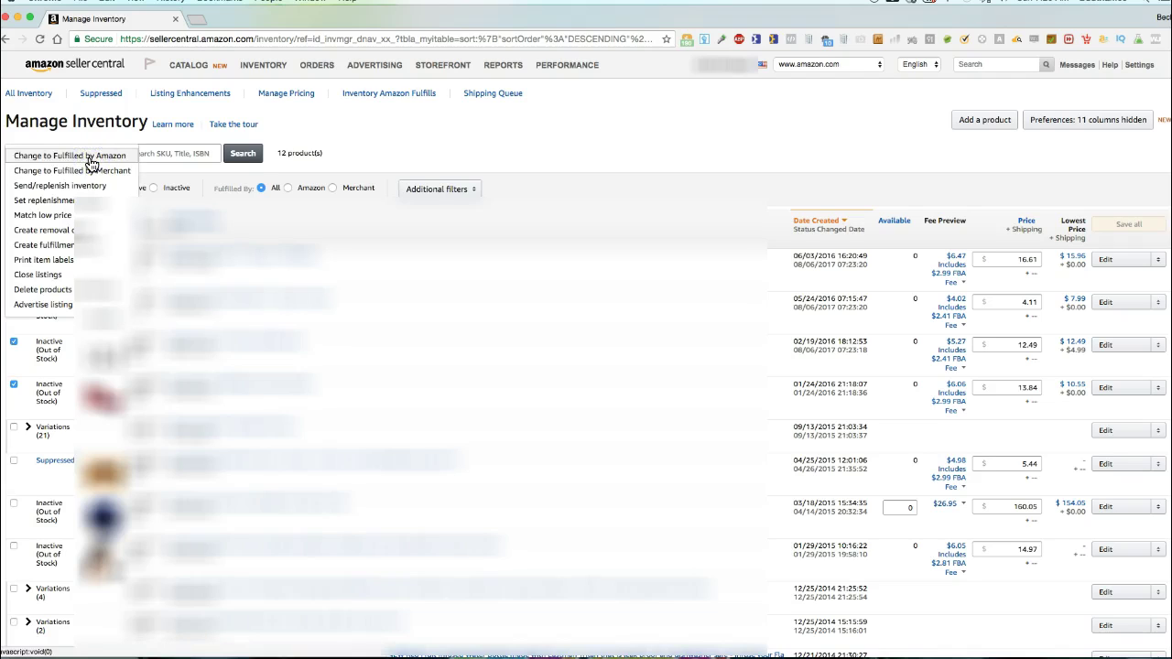
left_click(45, 187)
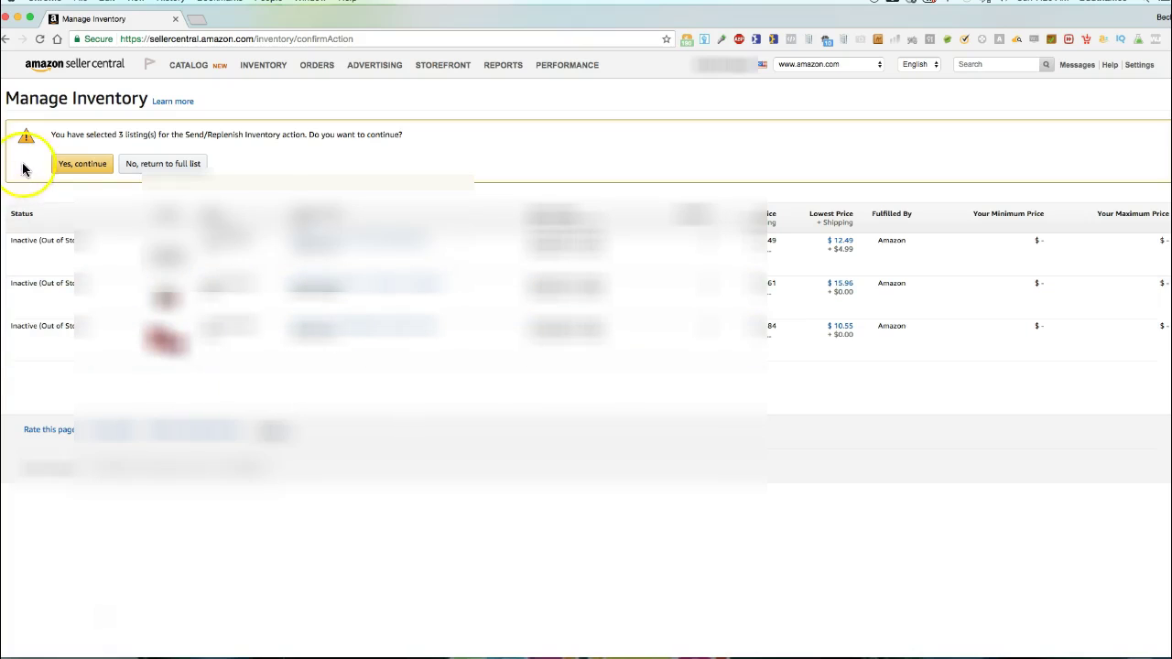
left_click(81, 168)
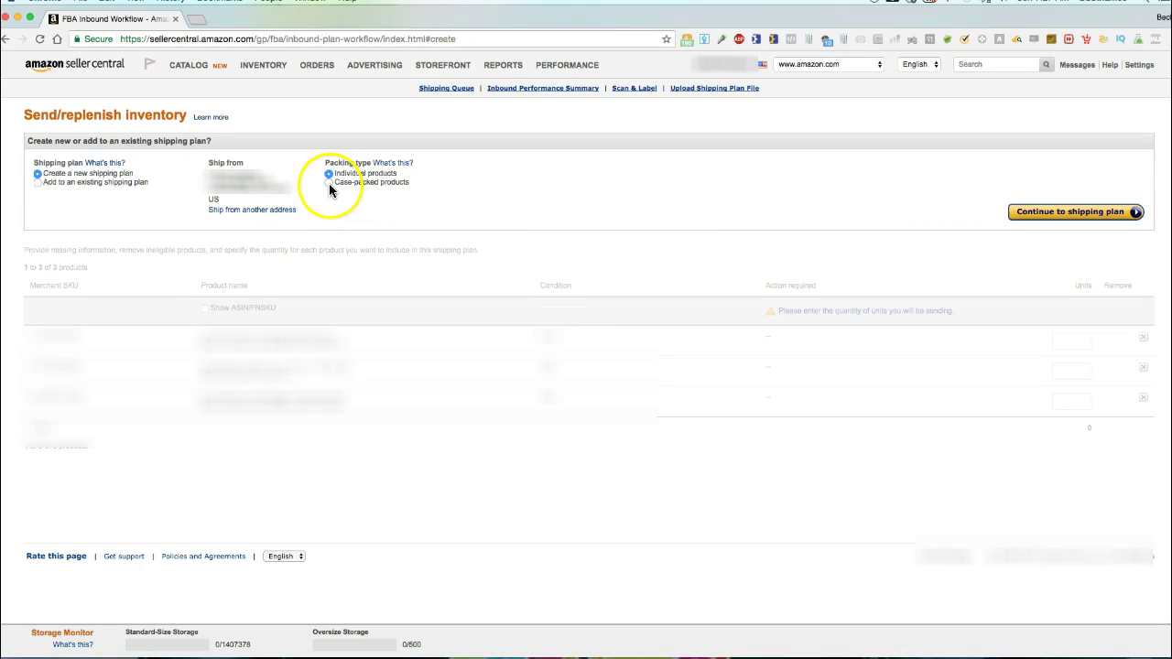
- Create a new shipping plan with Individual products as the packing type
left_click(330, 186)
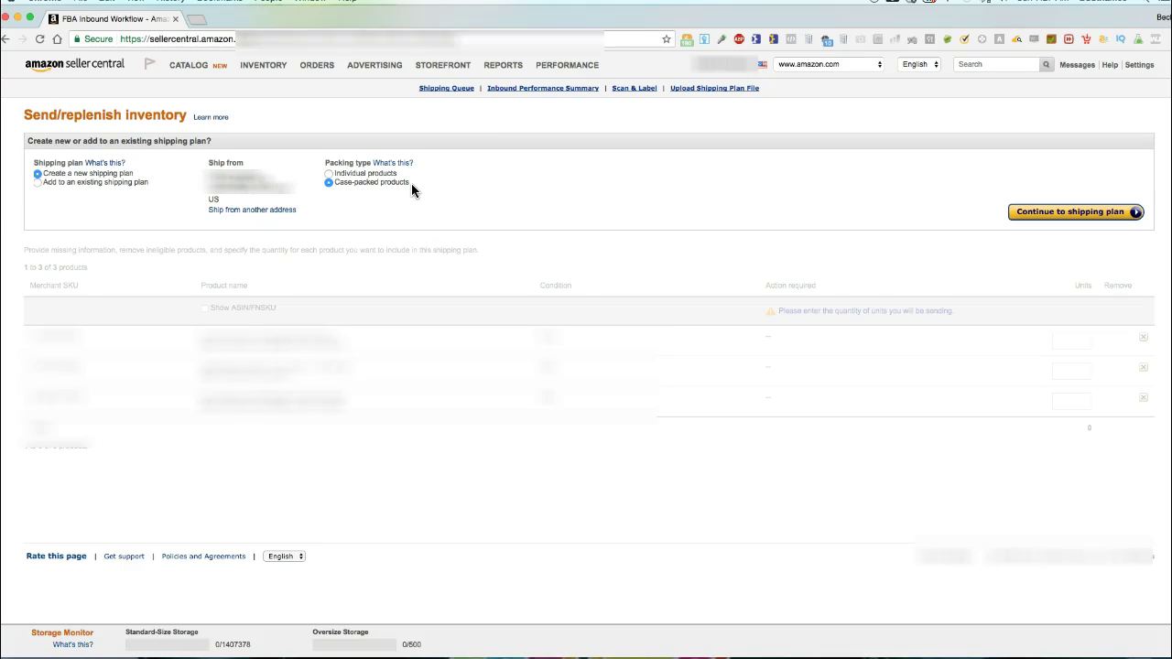
left_click(329, 174)
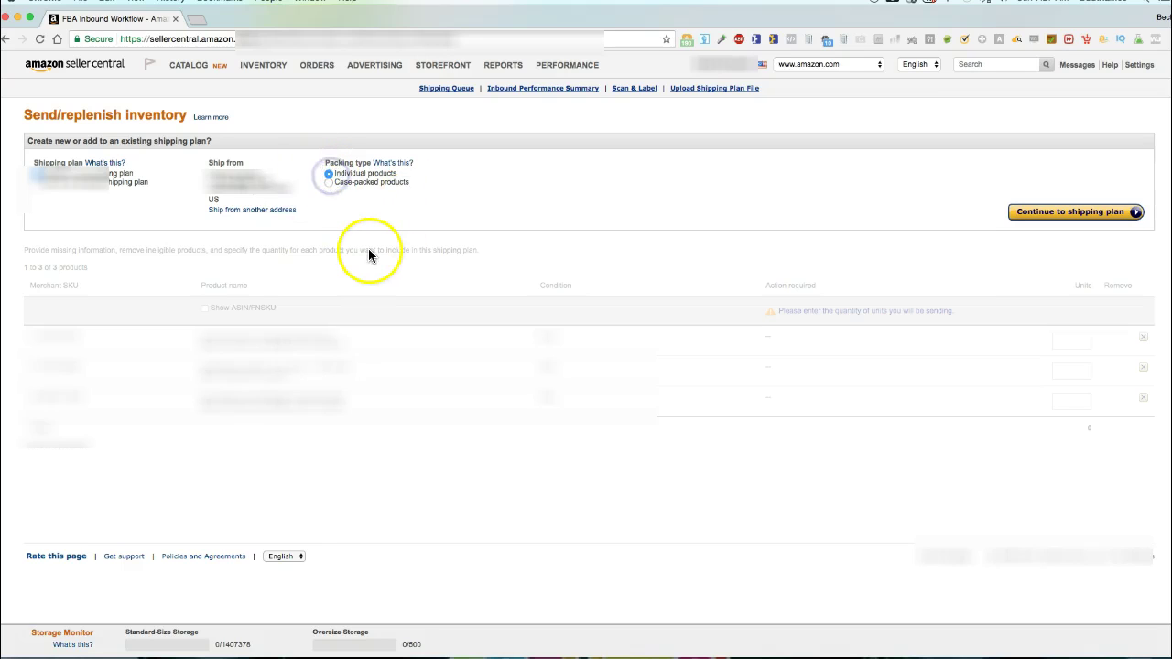
left_click(1075, 214)
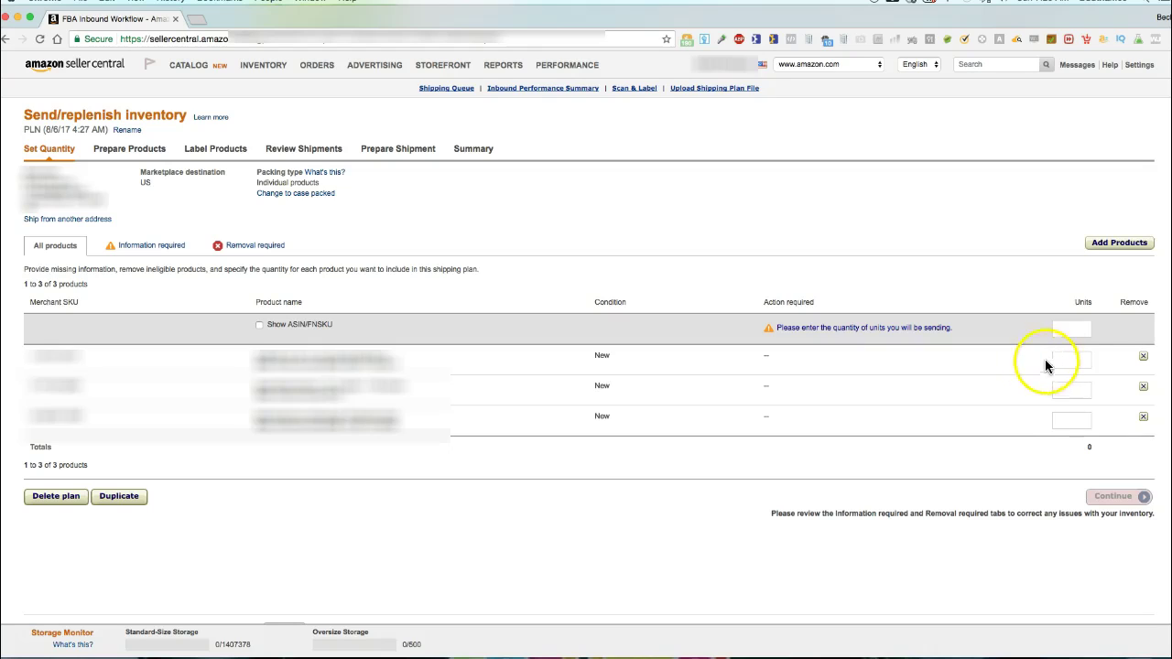
- Set the quantities to 14, 17 and 4 units for the three products and continue to product preparation
left_click(1076, 360)
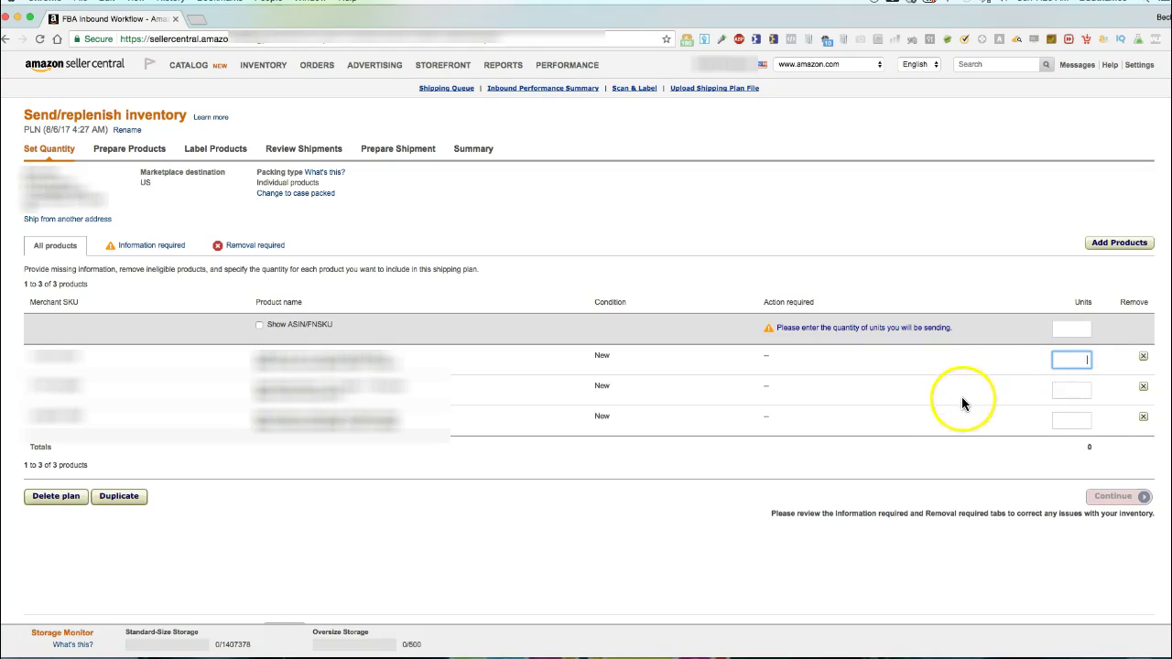
type("14")
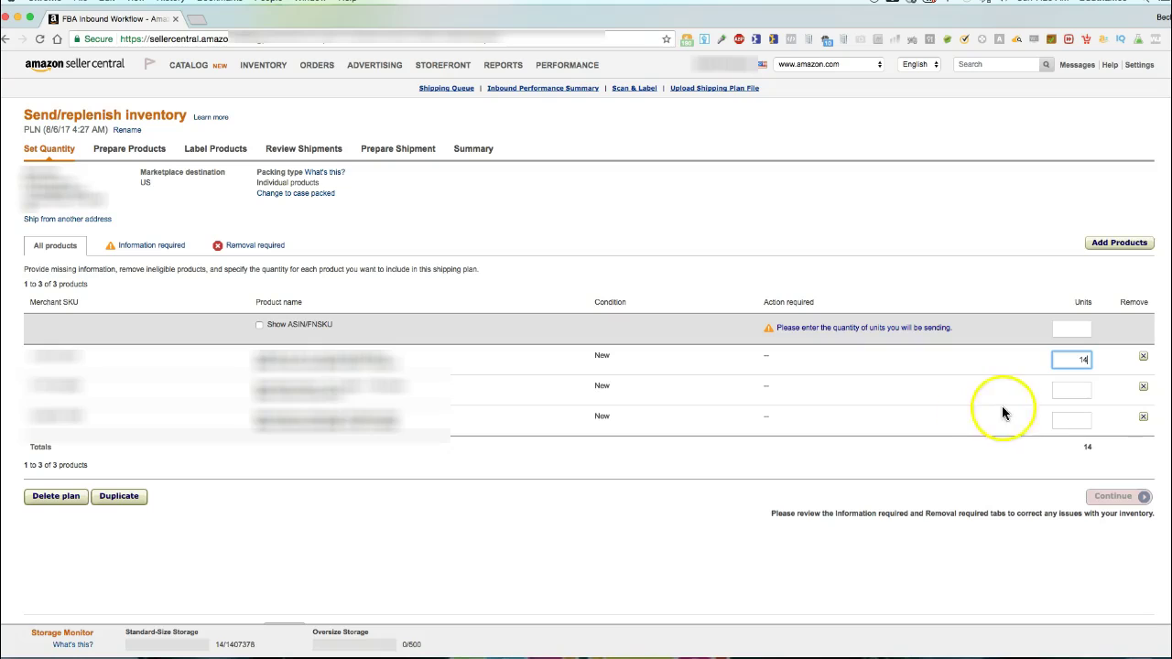
left_click(1086, 390)
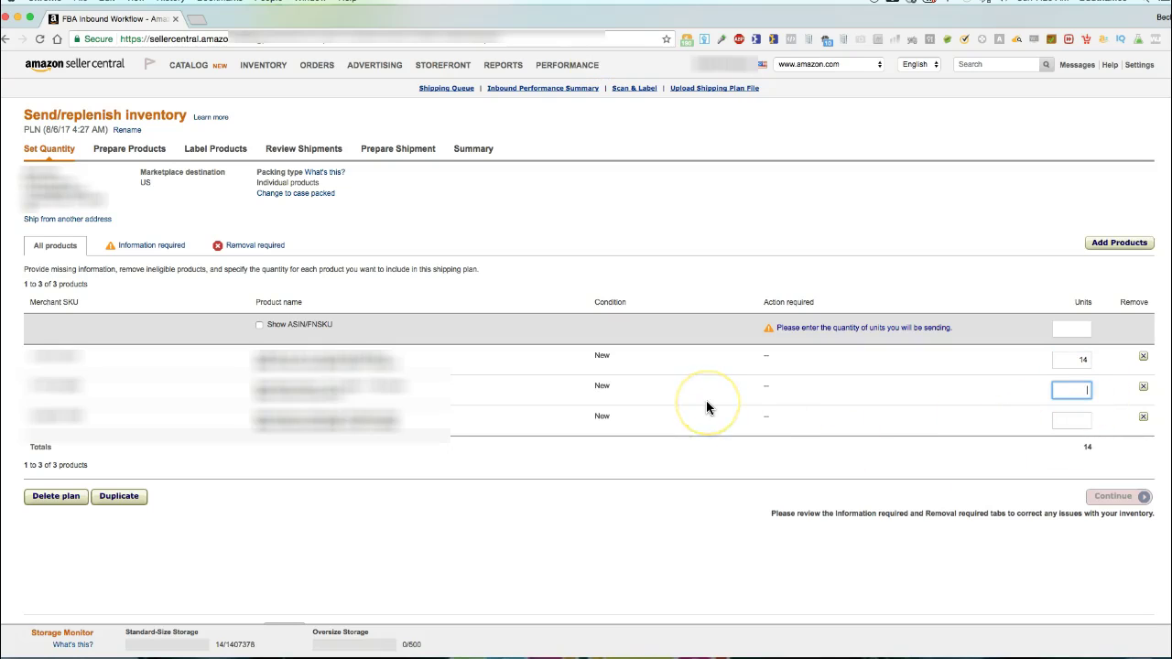
type("17")
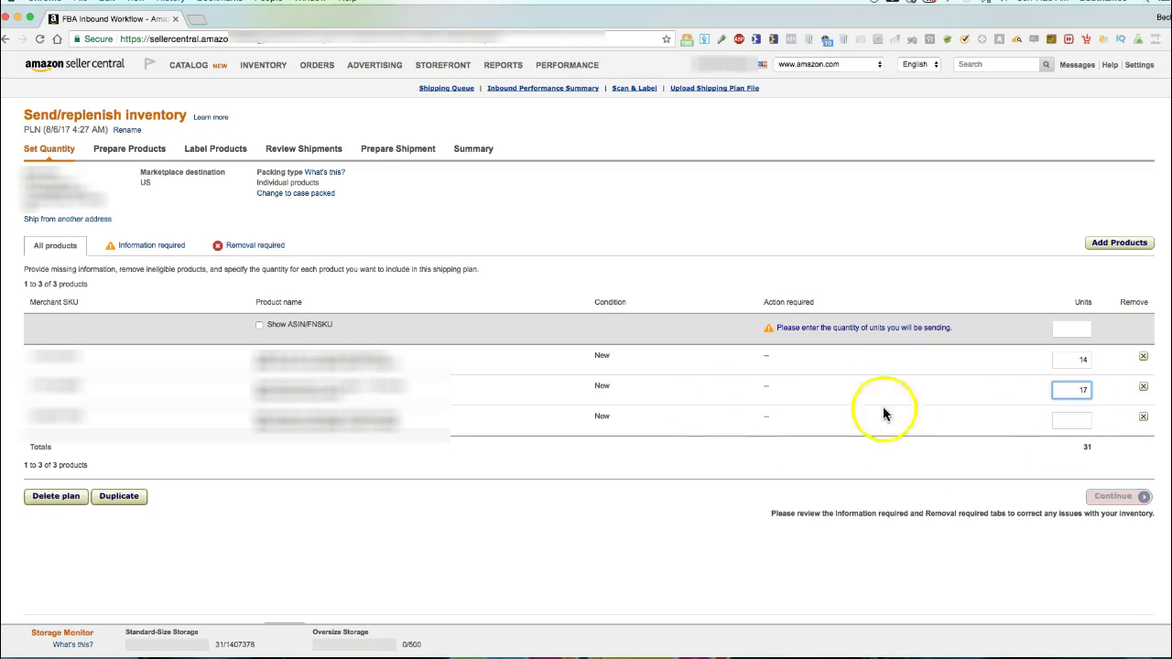
left_click(1074, 418)
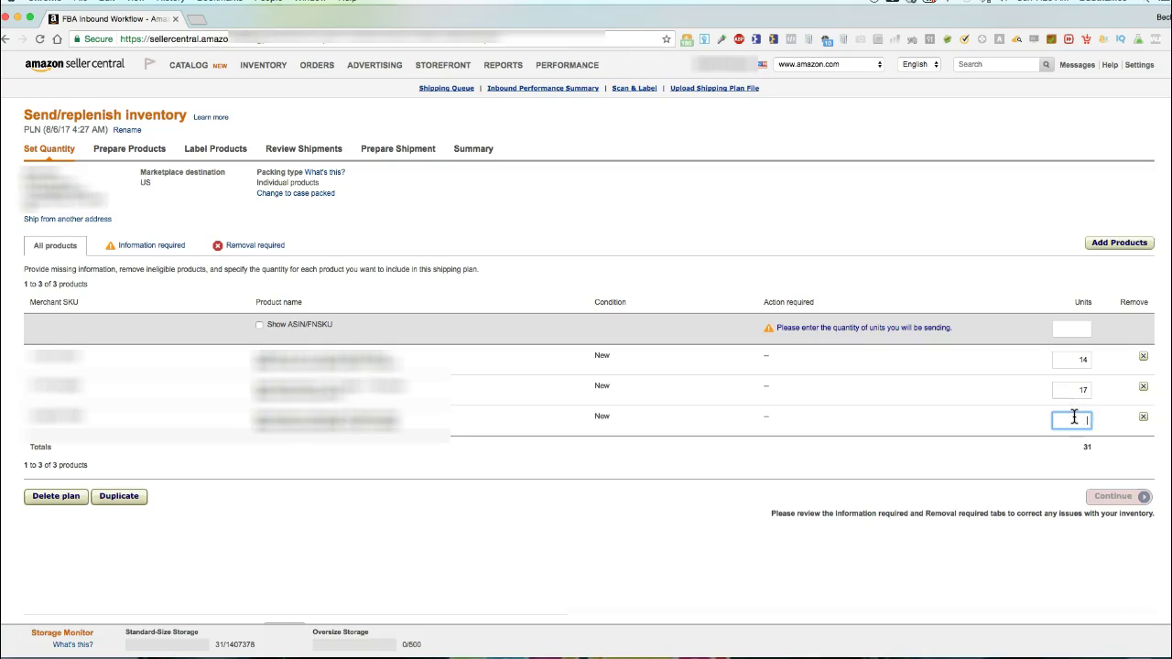
type("4")
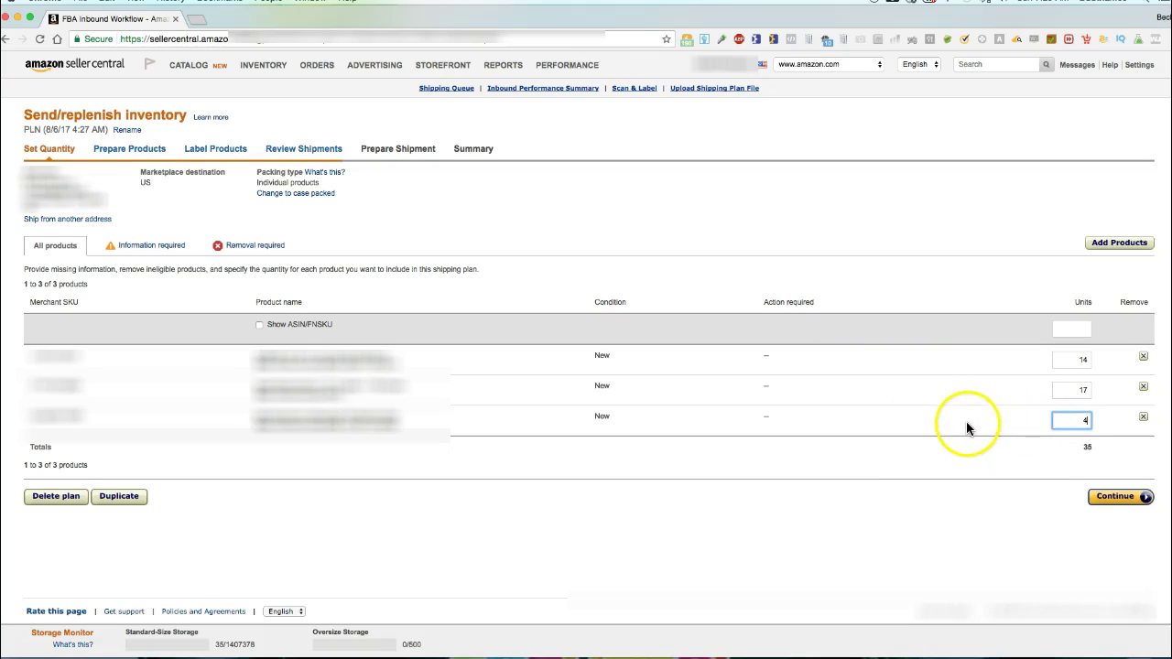
left_click(1115, 499)
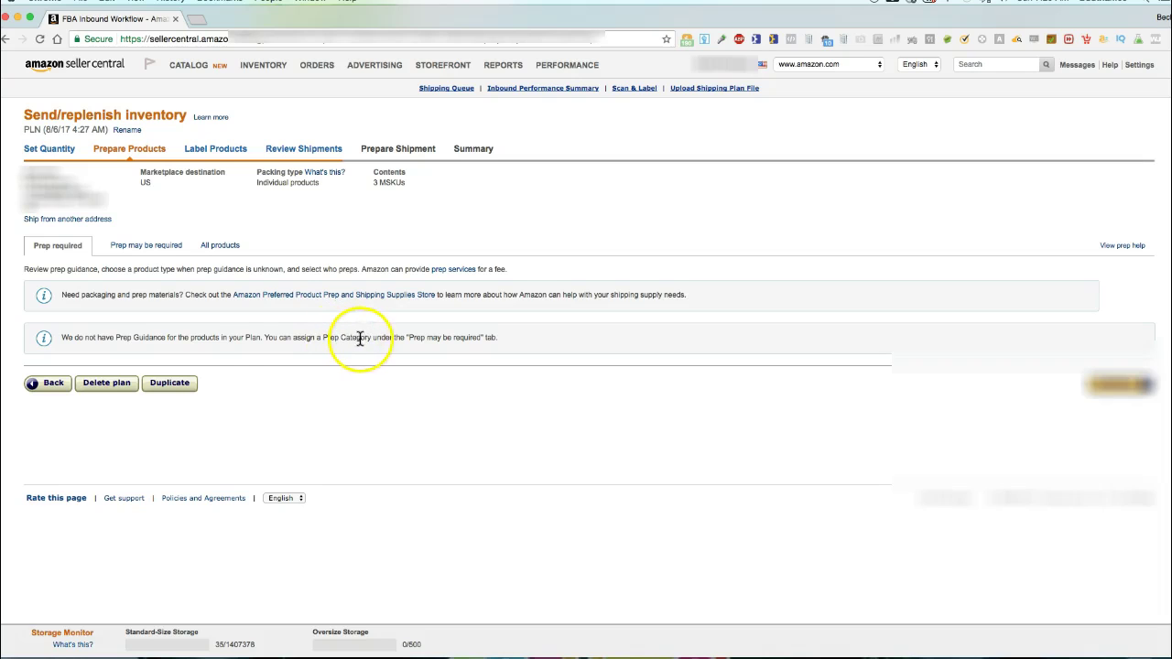
- Check the products under Prep may be required, return to Prep required and continue to product labeling
left_click(142, 252)
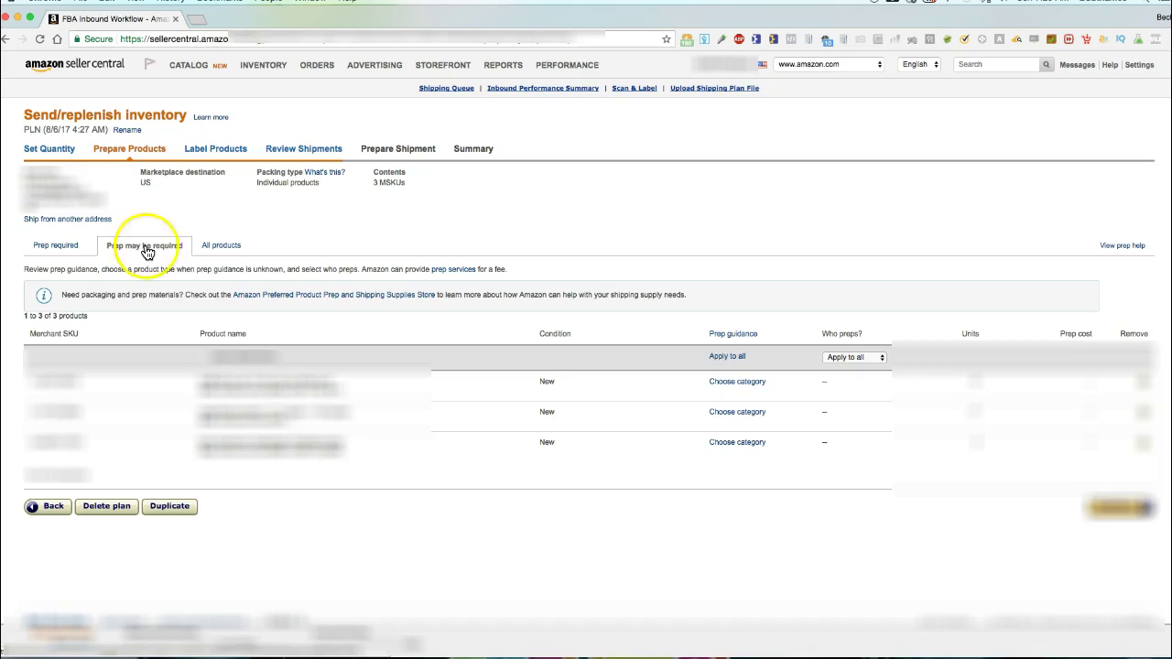
left_click(48, 249)
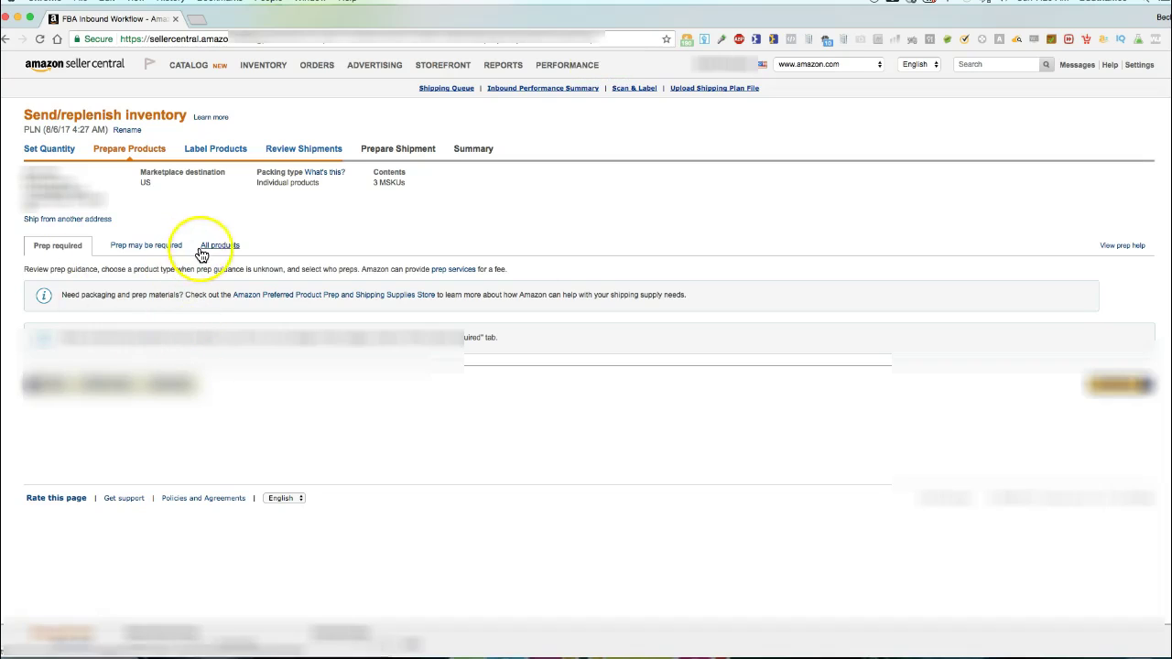
left_click(1118, 385)
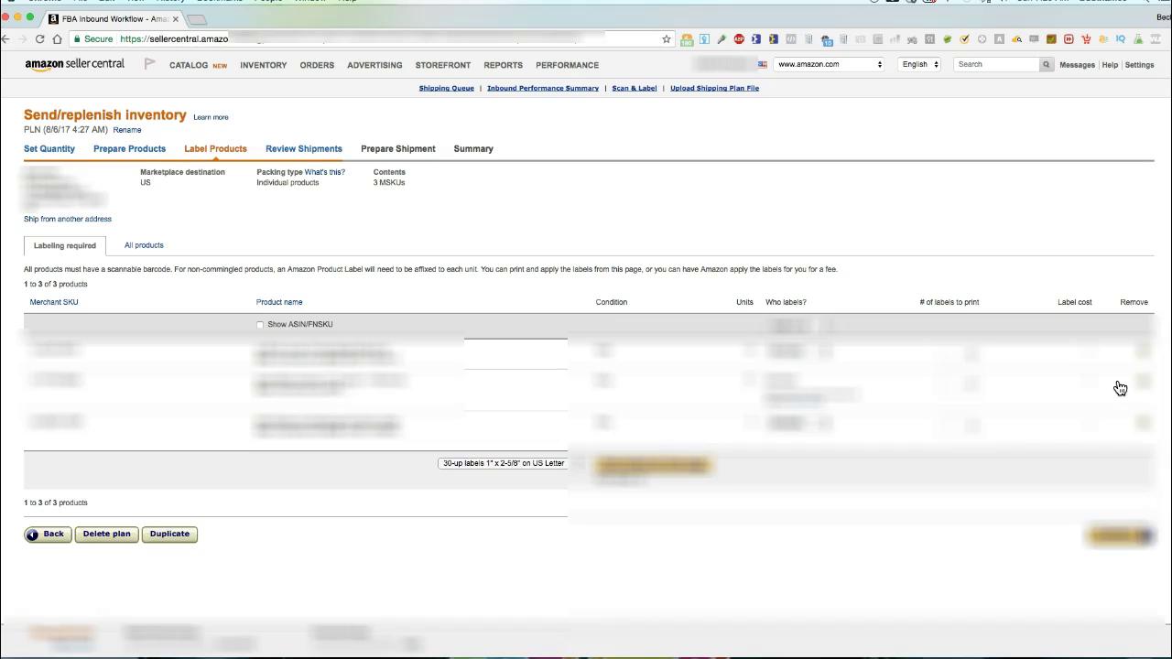
- Assign labeling of the first and third products to Amazon
left_click(794, 353)
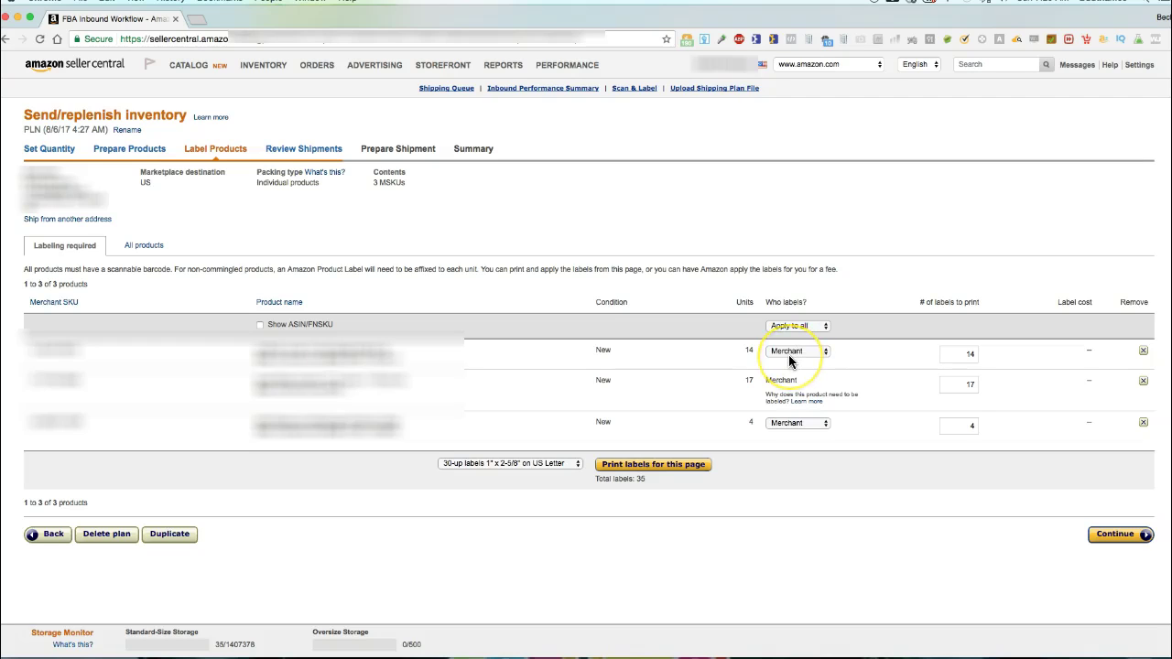
left_click(779, 357)
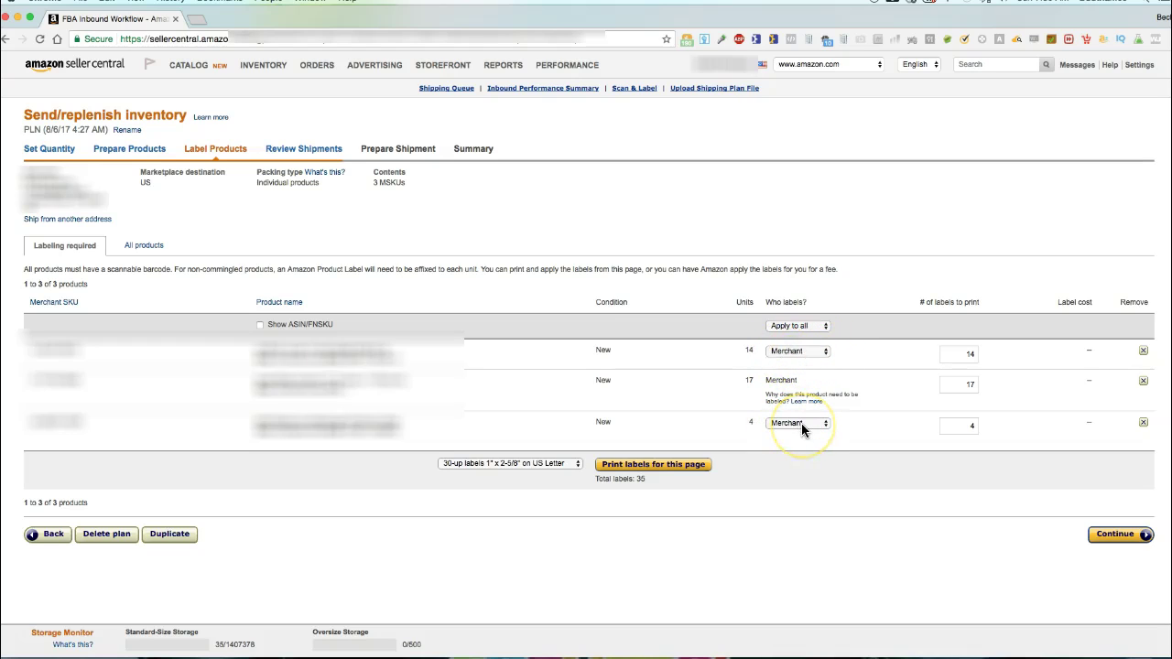
left_click(821, 354)
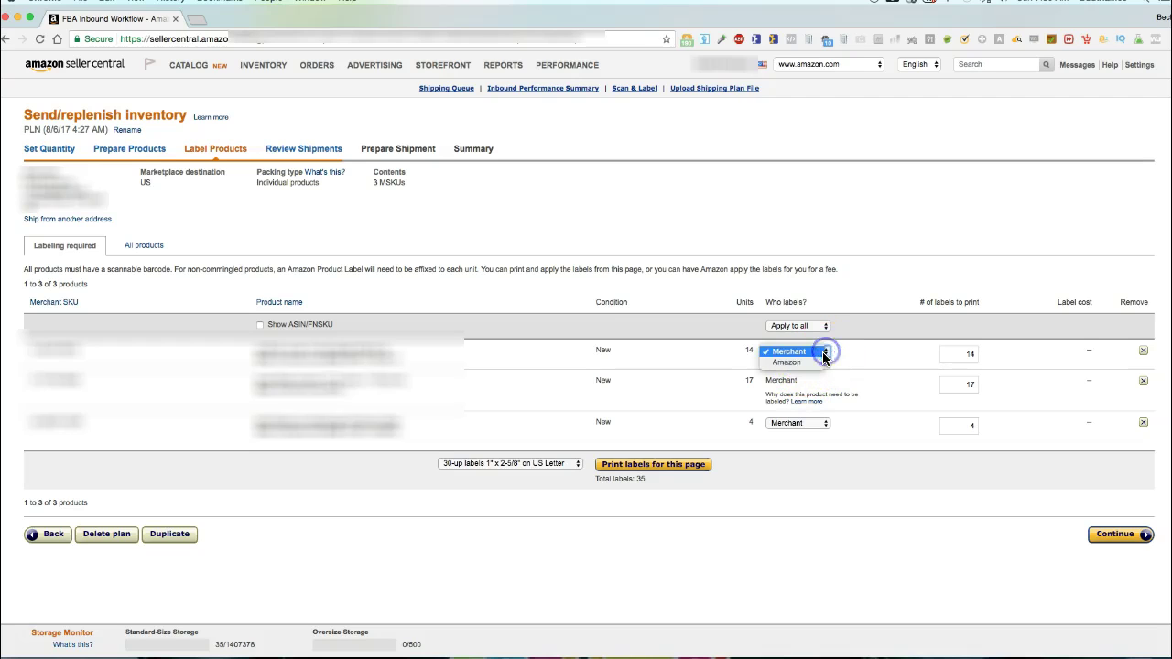
left_click(814, 365)
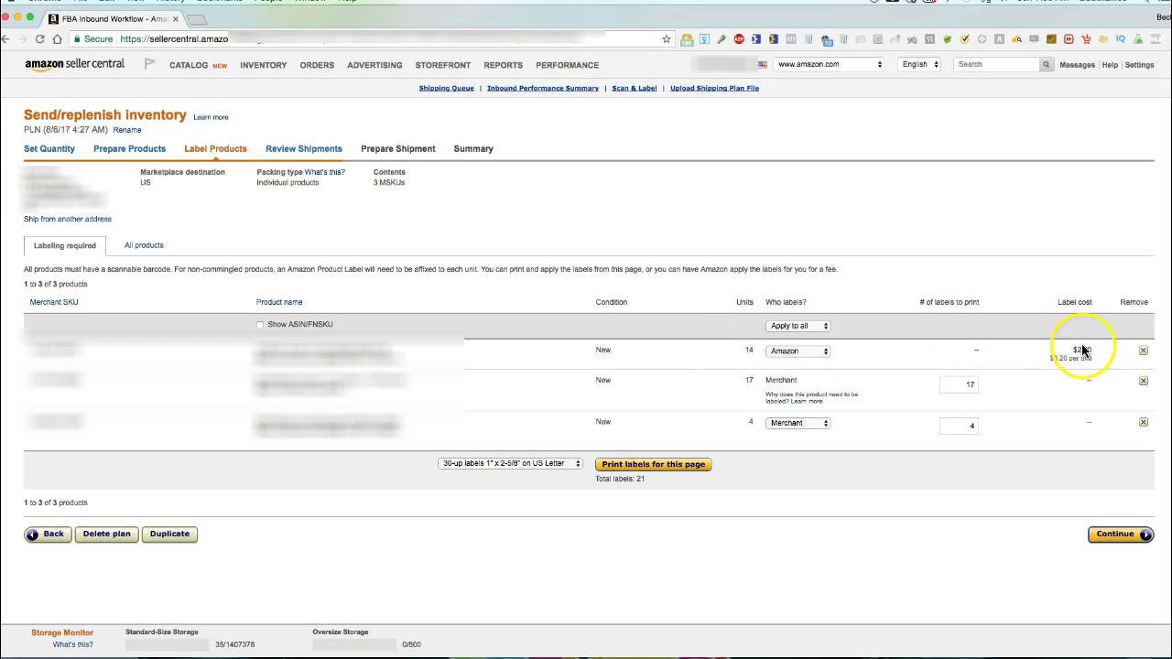
left_click(824, 426)
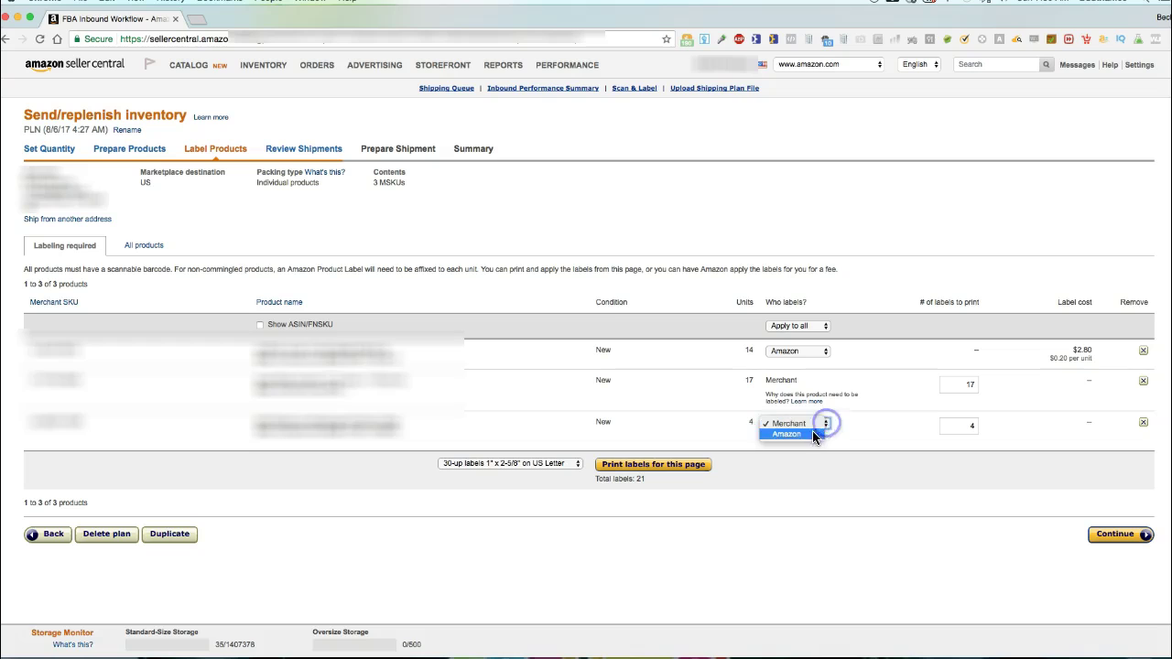
left_click(810, 437)
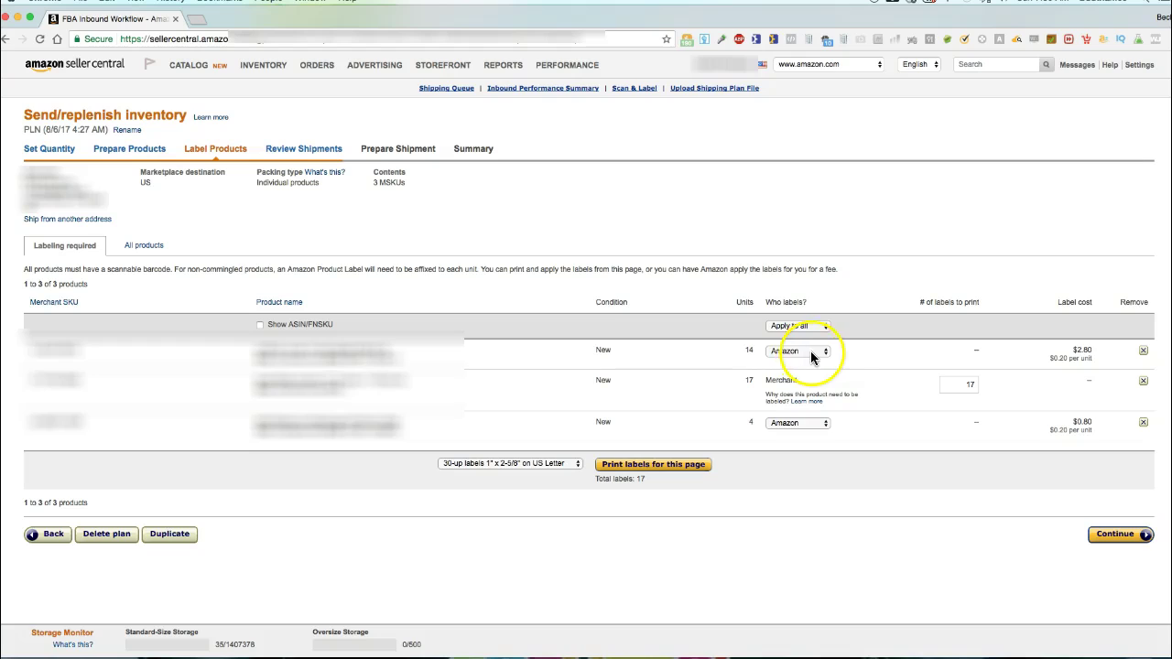
- Switch the labeling of the first and third products back to Merchant
left_click(813, 352)
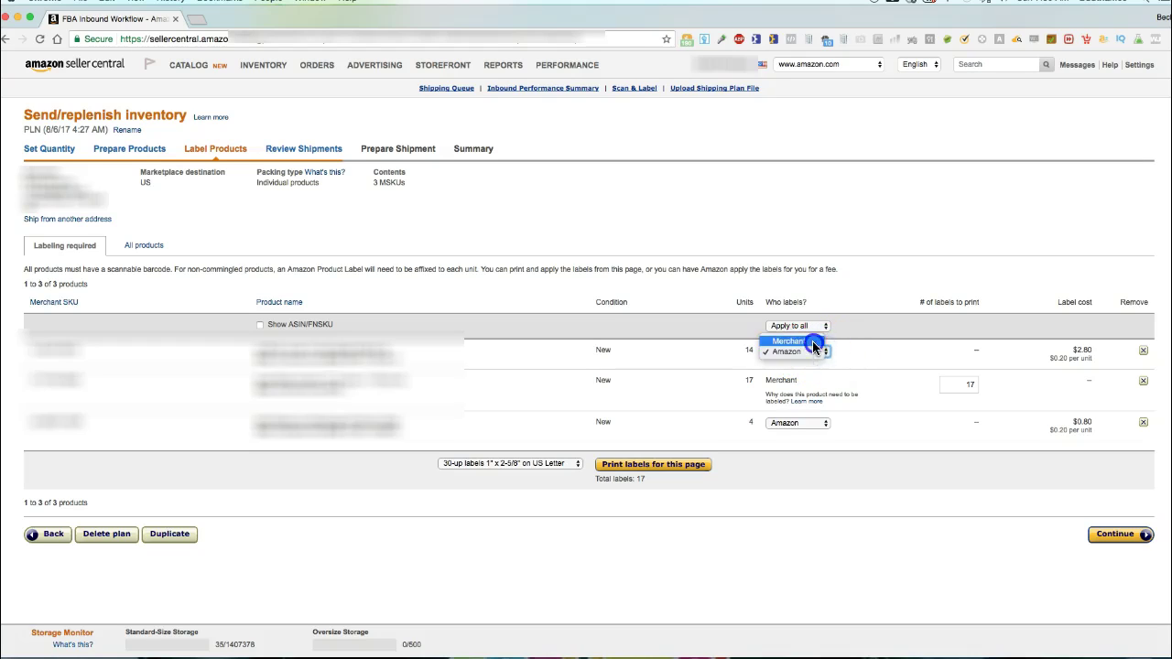
left_click(812, 342)
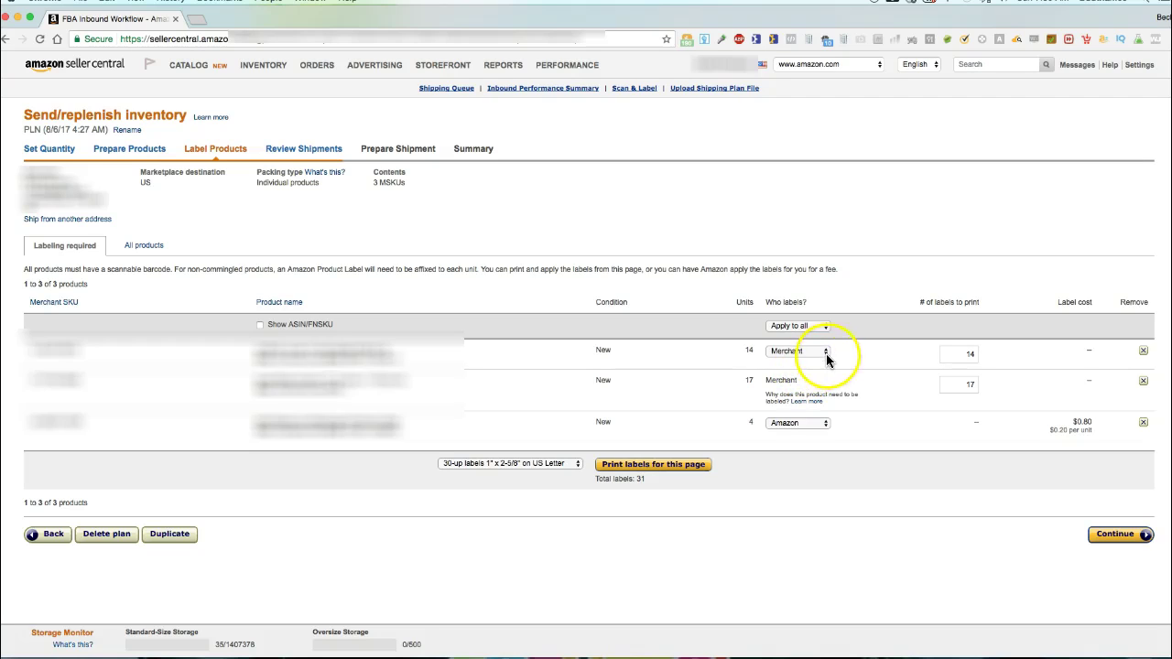
left_click(826, 356)
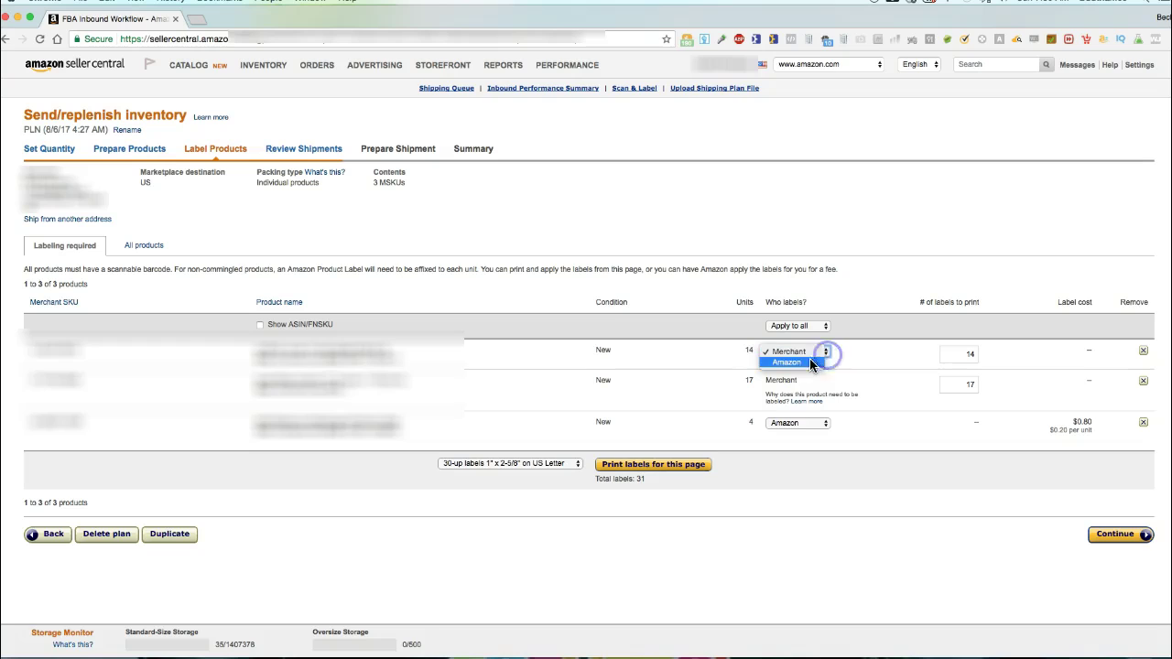
left_click(799, 363)
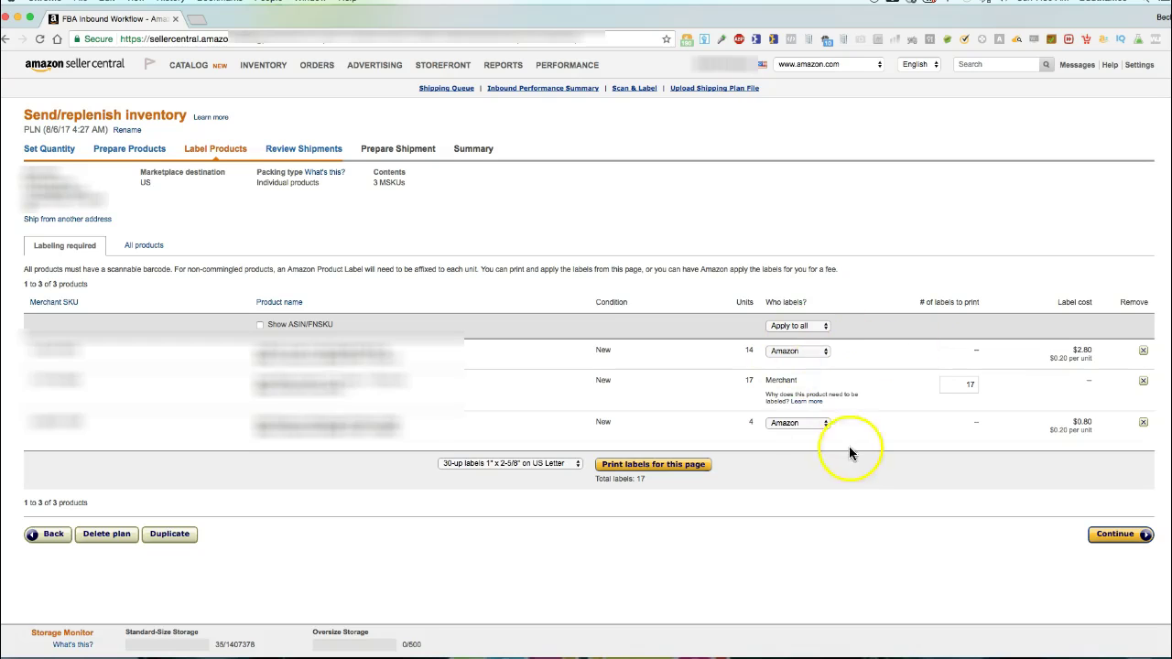
left_click(815, 353)
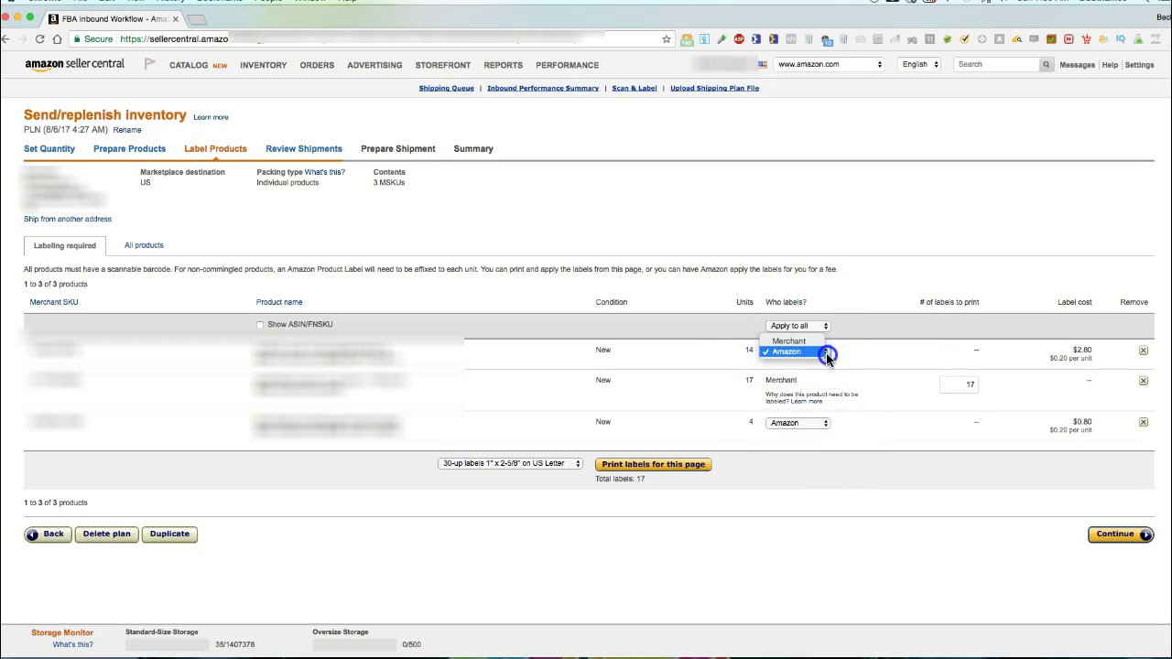
left_click(811, 342)
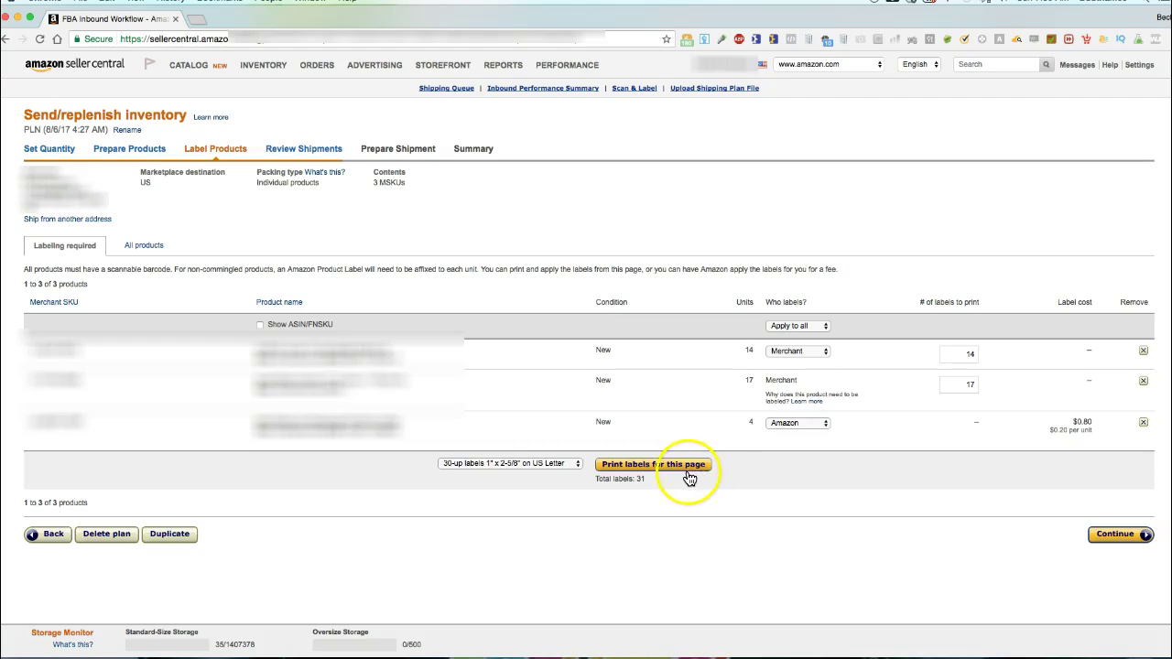
left_click(809, 423)
left_click(802, 412)
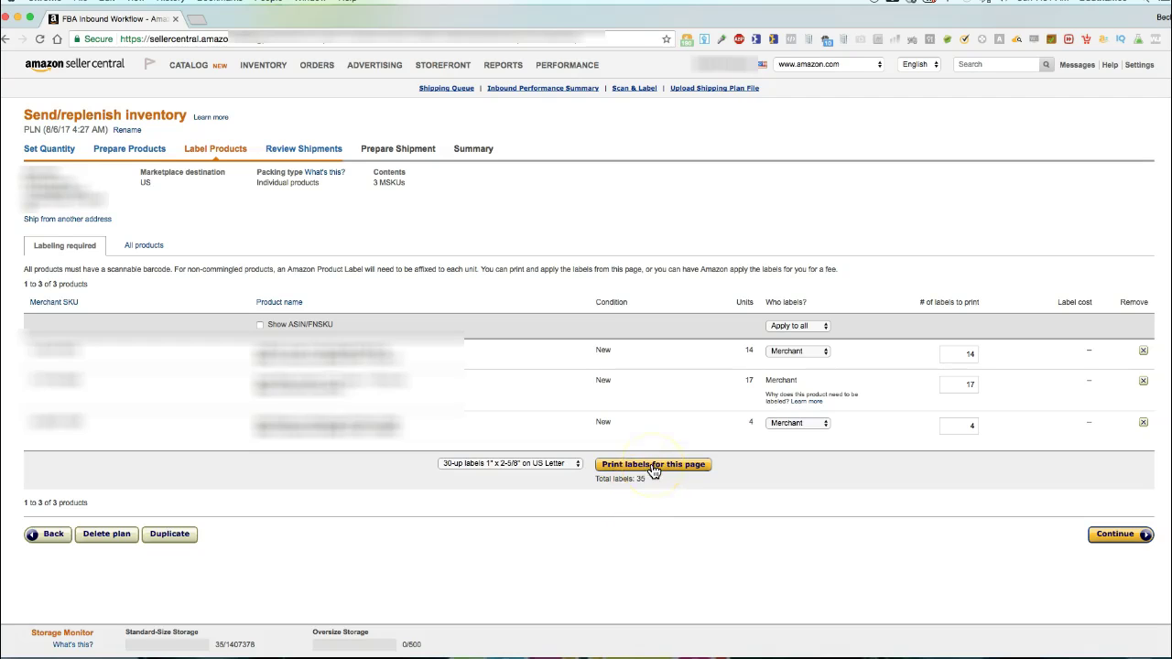
- Print the product labels for all three products on 30-up US Letter sheets and open the downloaded label PDF
left_click(653, 467)
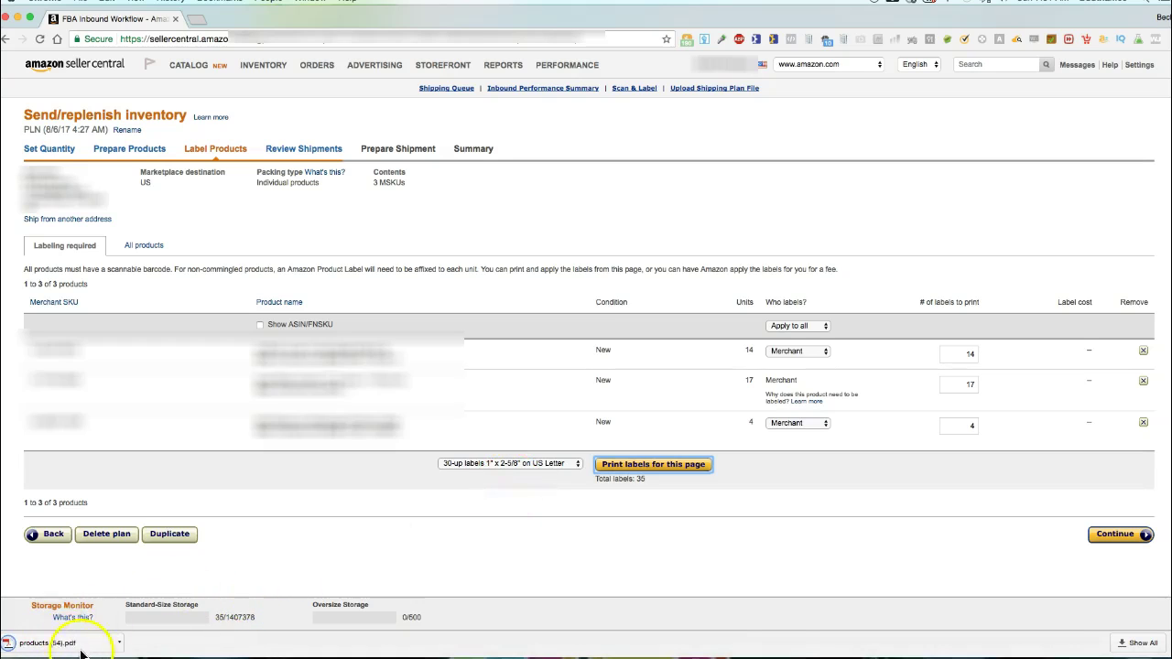
left_click(117, 646)
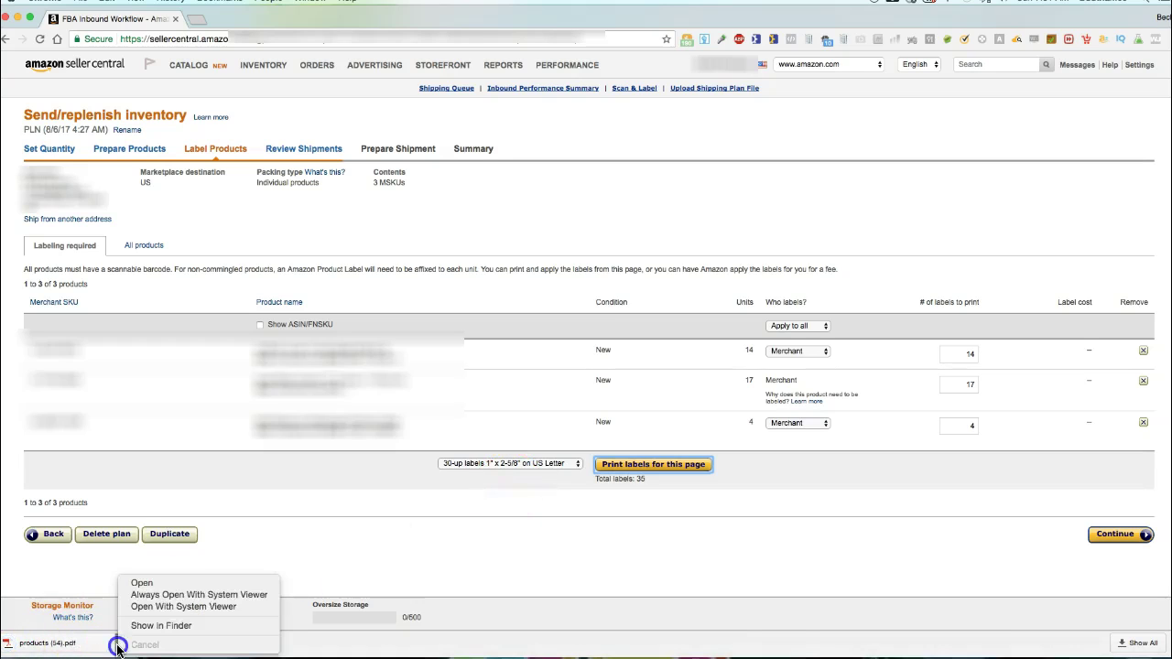
left_click(140, 584)
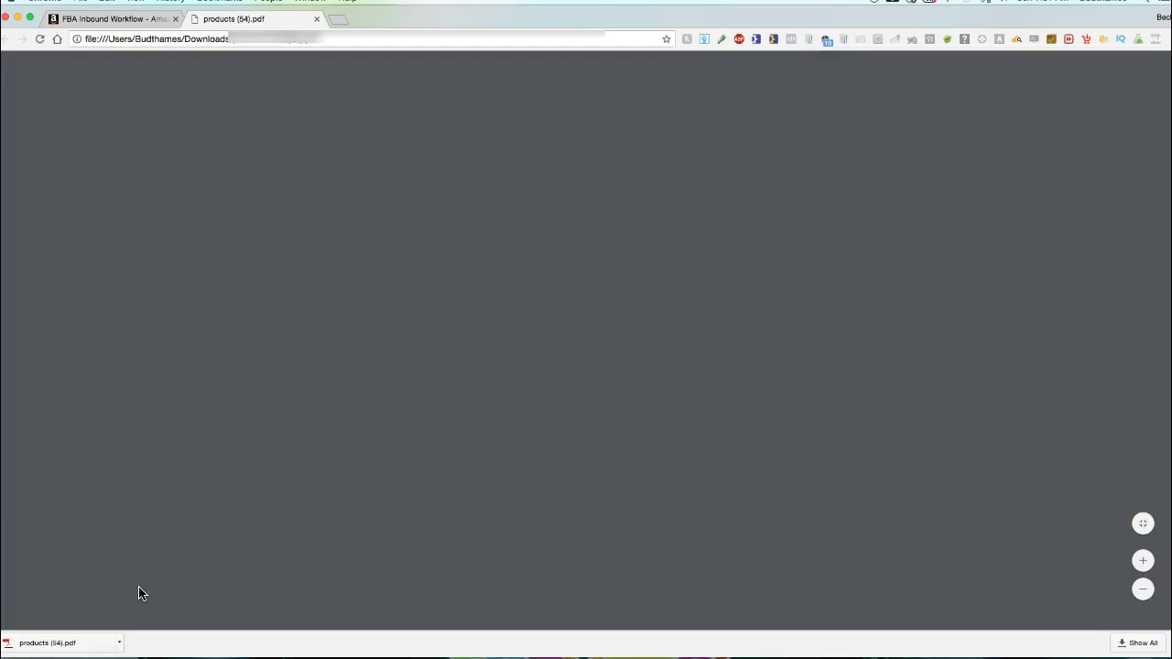
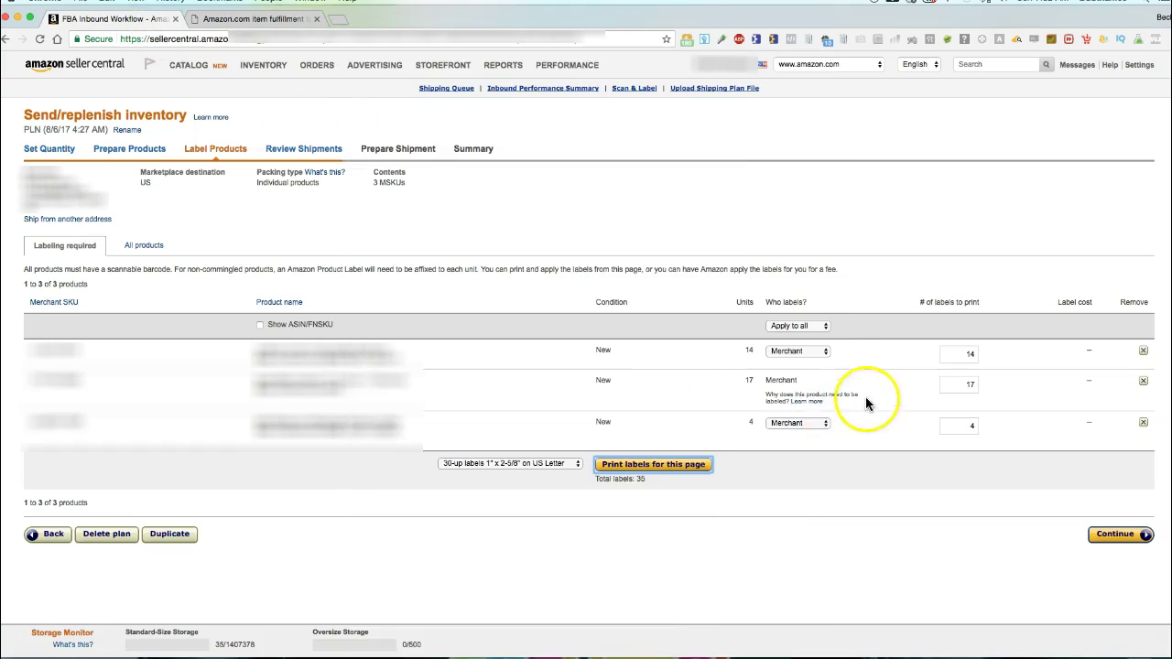
- Continue to the shipment review and name the shipment "RA - 8-5-2017"
left_click(1121, 536)
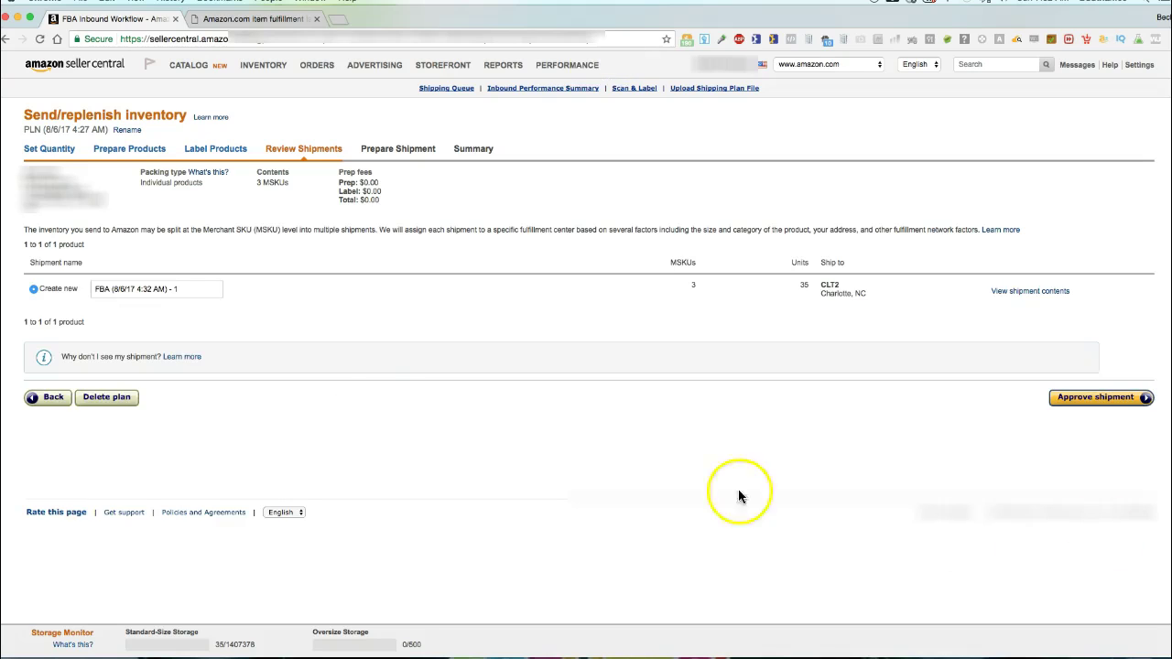
left_click_drag(183, 288, 96, 287)
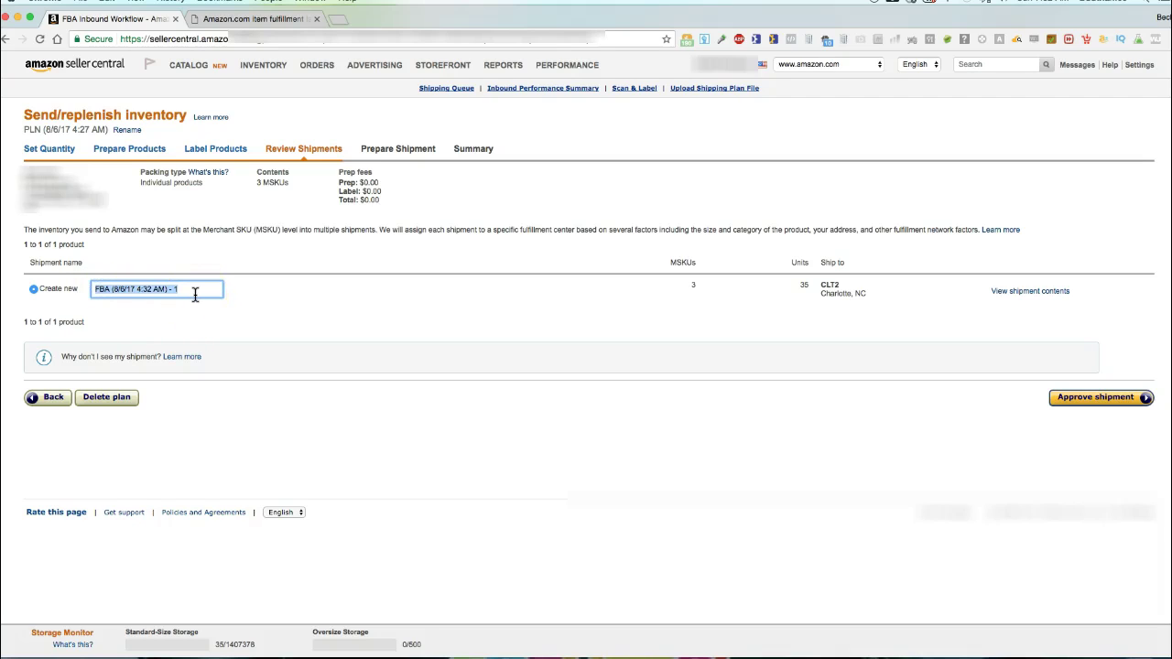
type("RA - 8")
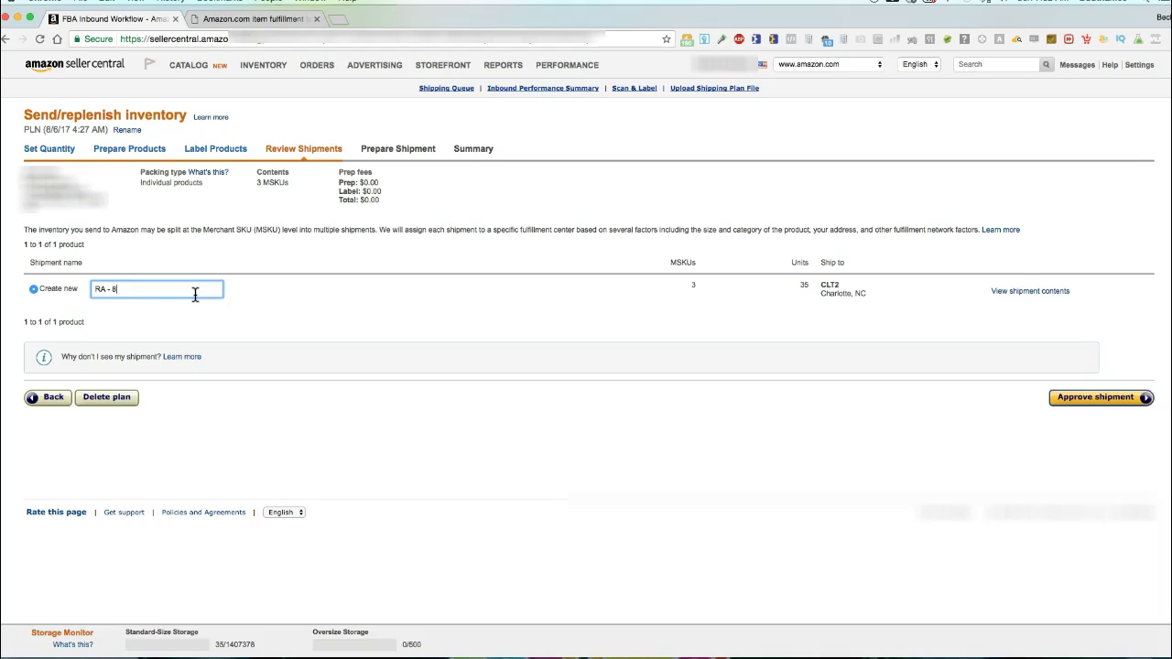
type("-5-20178")
key("BackSpace")
- Replace the prefix of the shipment name so that it reads "Oreos 8-5-2017"
left_click_drag(113, 290, 81, 289)
type("Oreos")
key("BackSpace")
left_click(119, 290)
left_click(802, 288)
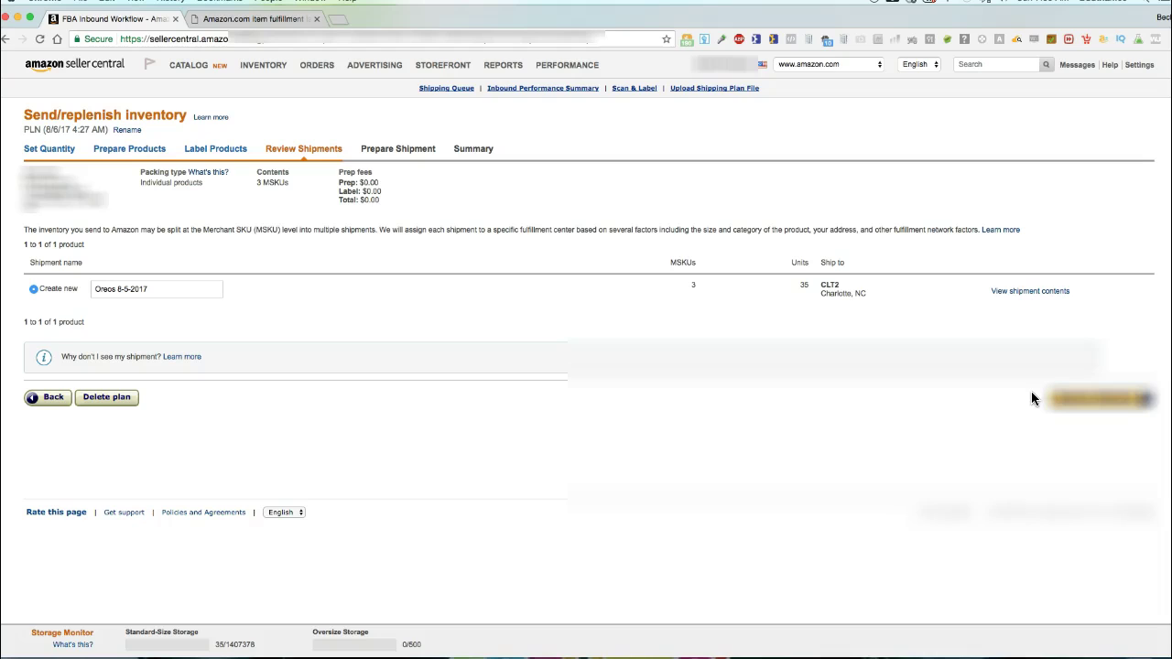
- Approve the shipment to Charlotte, NC and start working on it
left_click(1090, 401)
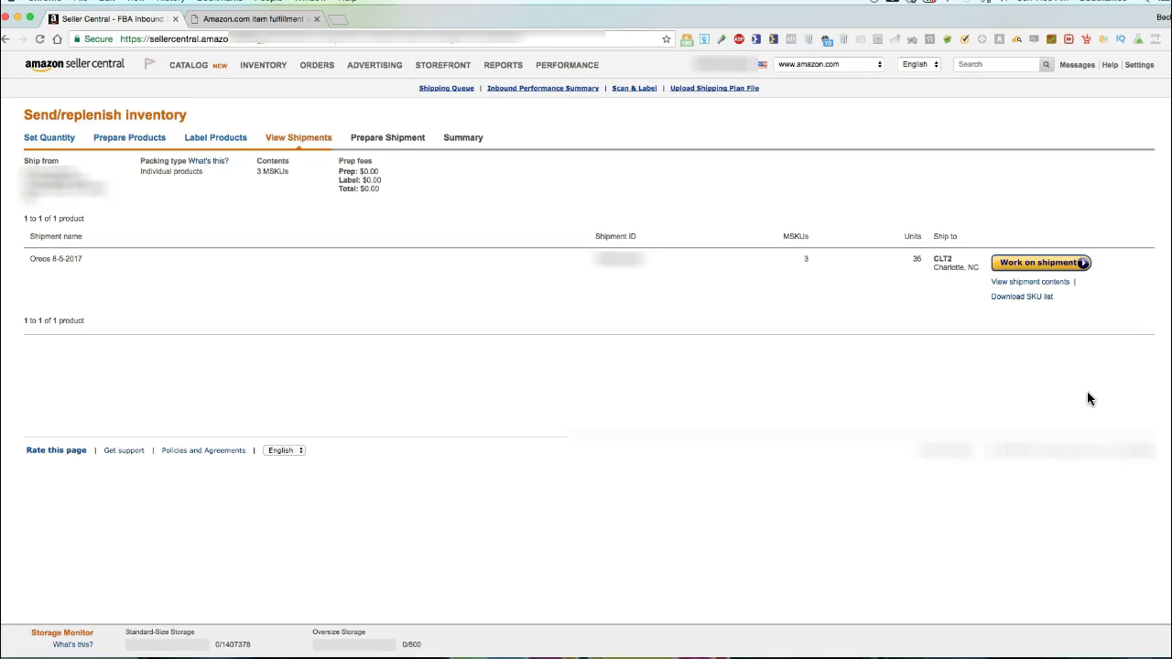
left_click(1002, 263)
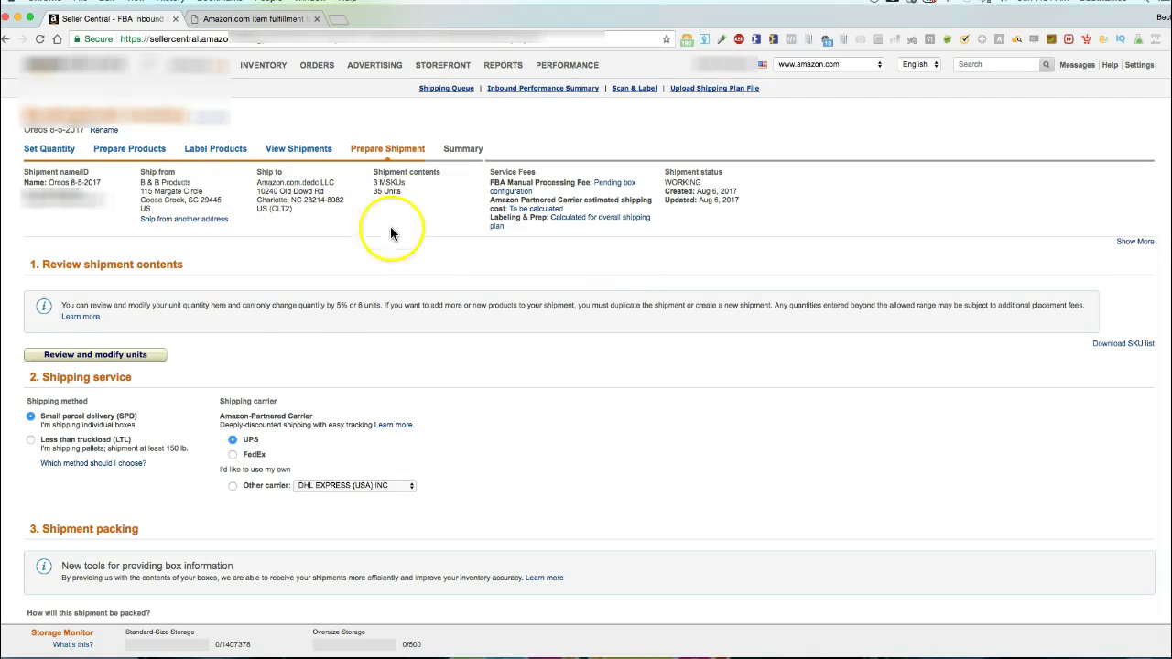
- Set the shipment packing to More than one SKU per box (total 15 boxes or less), with box contents provided by web form
scroll(293, 353, "down", 2)
scroll(293, 354, "down", 3)
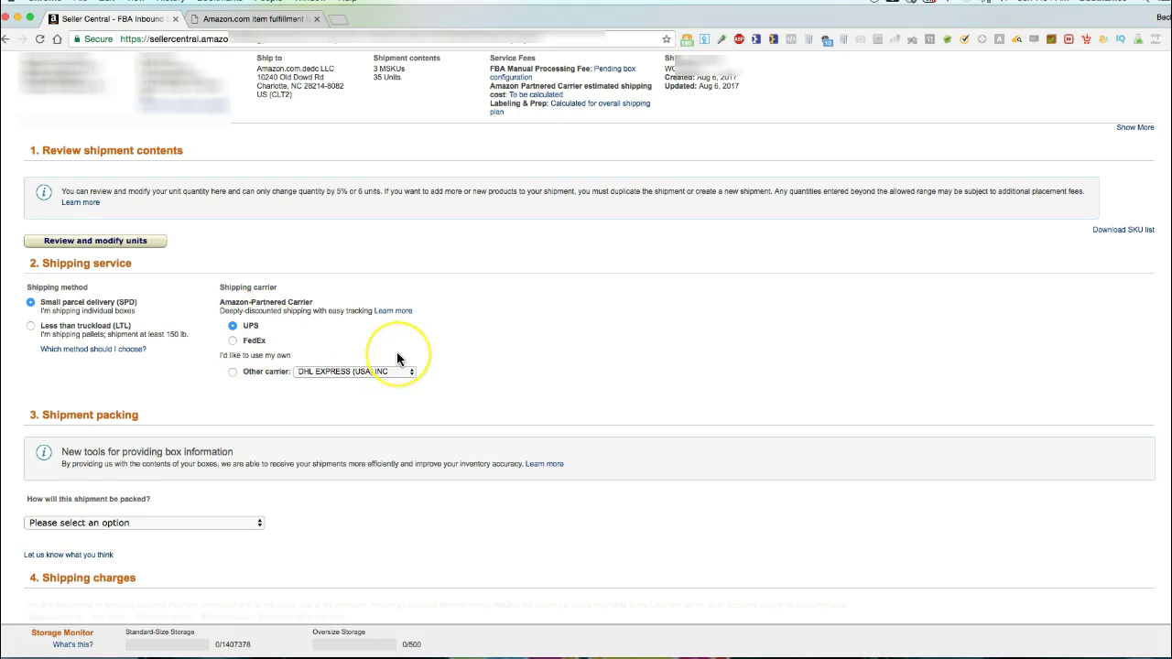
scroll(397, 357, "down", 5)
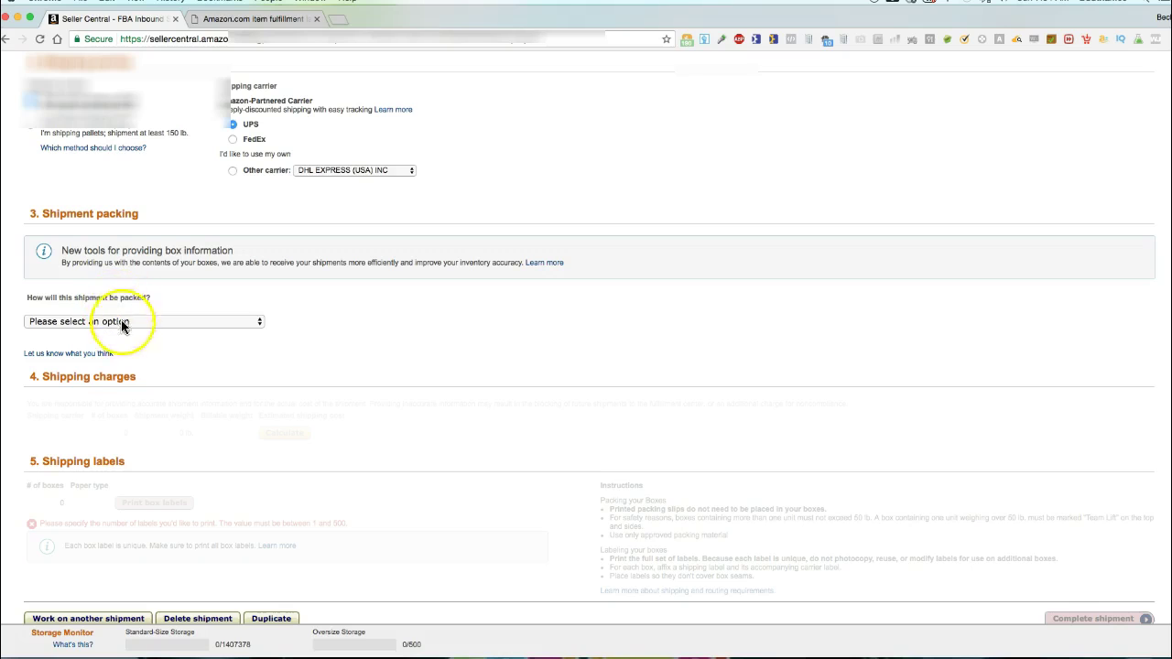
left_click(261, 322)
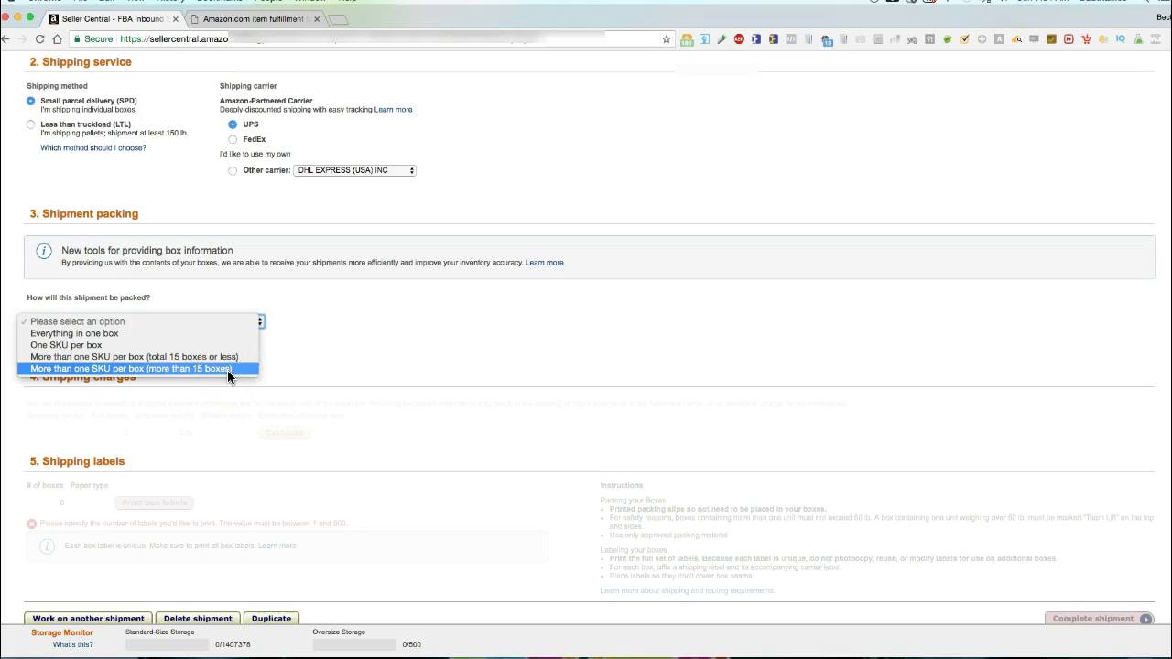
left_click(124, 357)
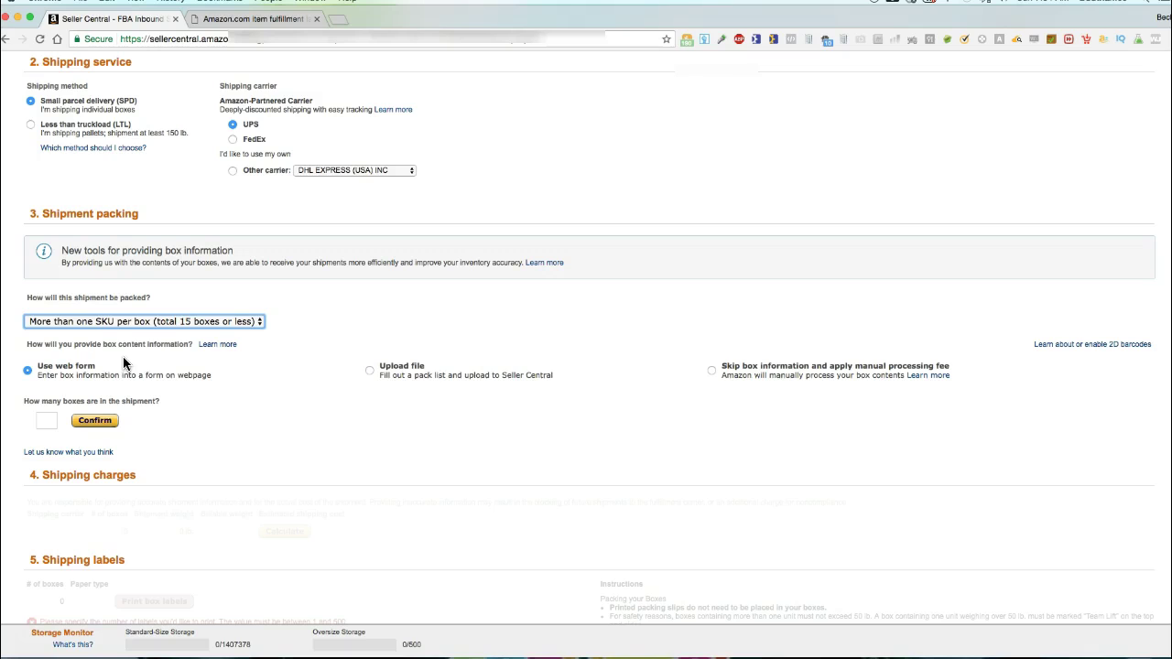
left_click(52, 384)
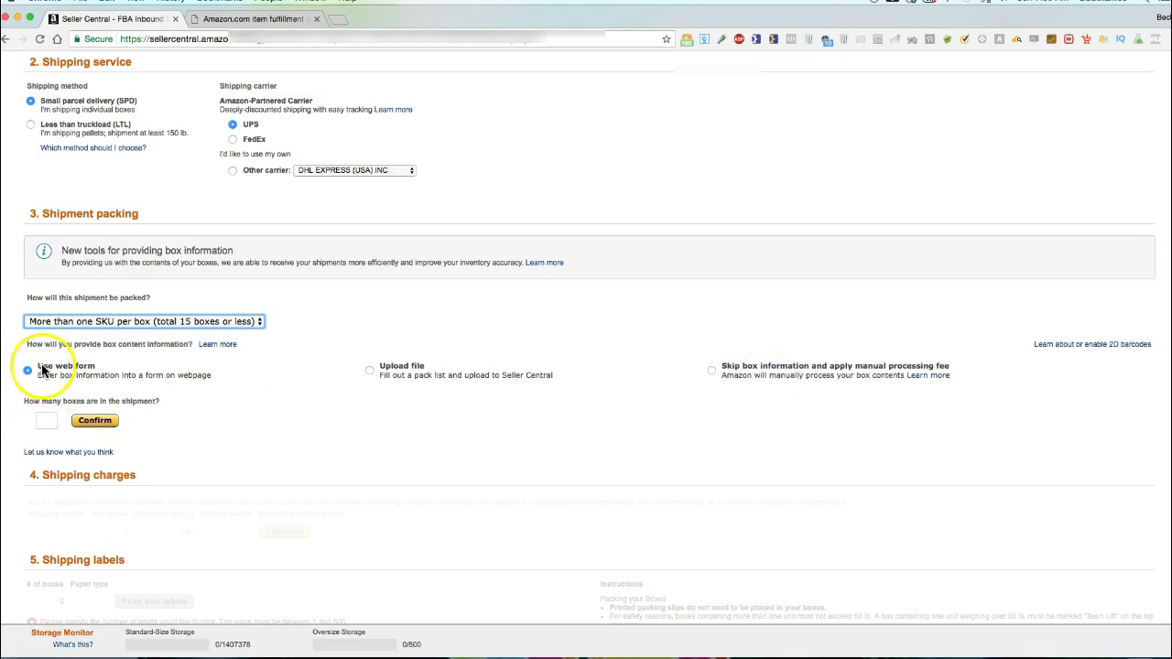
- Set the number of boxes in the shipment to 3 and confirm it
scroll(268, 433, "down", 3)
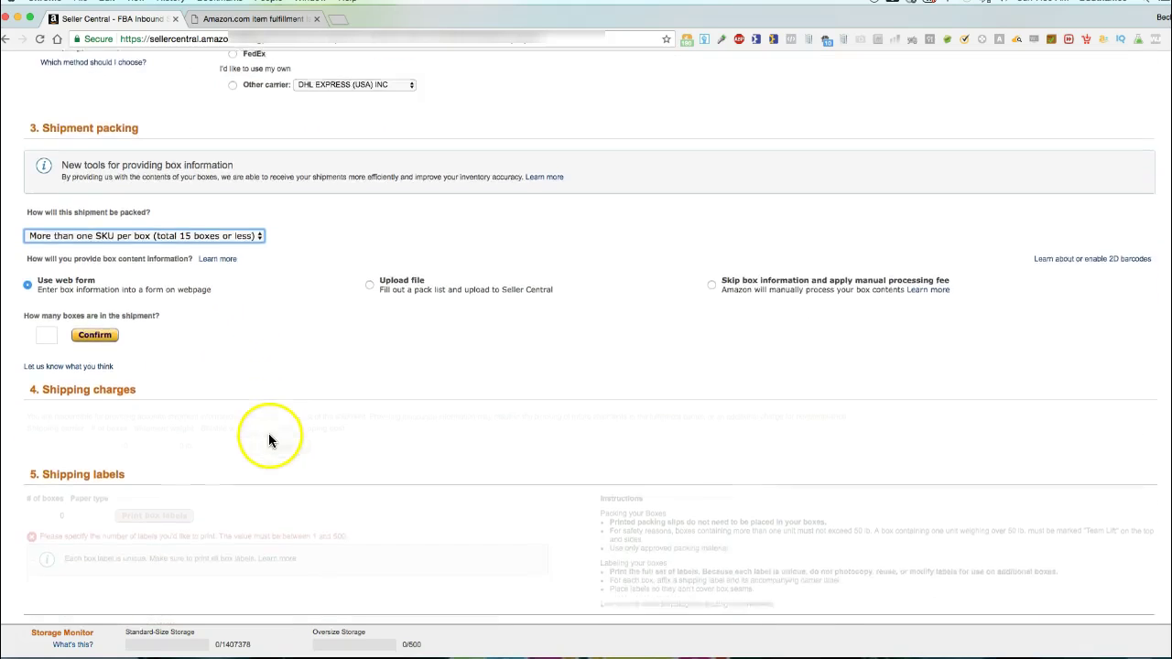
left_click(47, 272)
type("3")
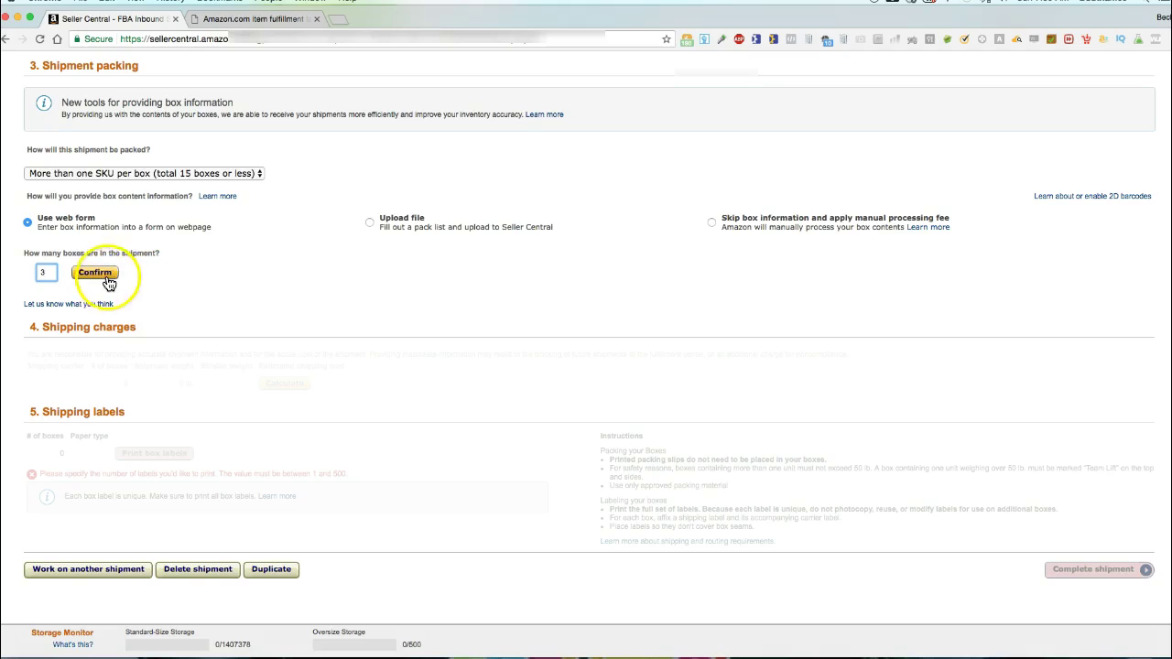
left_click(106, 277)
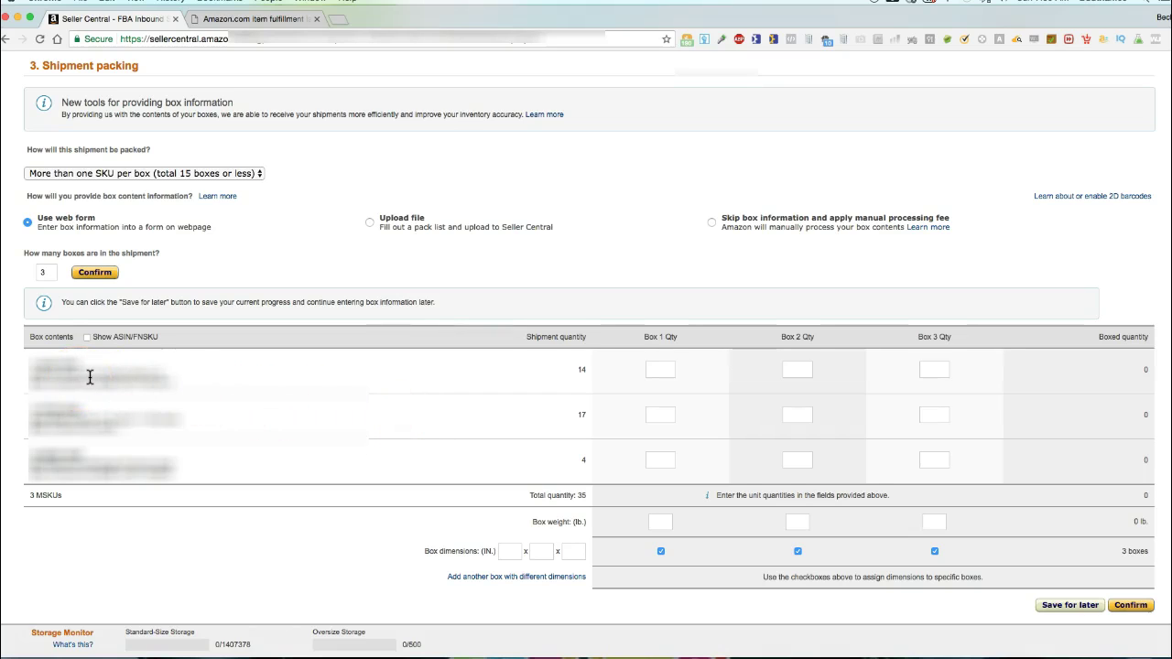
- Distribute the first product's units as 4 in box 1, 3 in box 2 and 7 in box 3
left_click(665, 369)
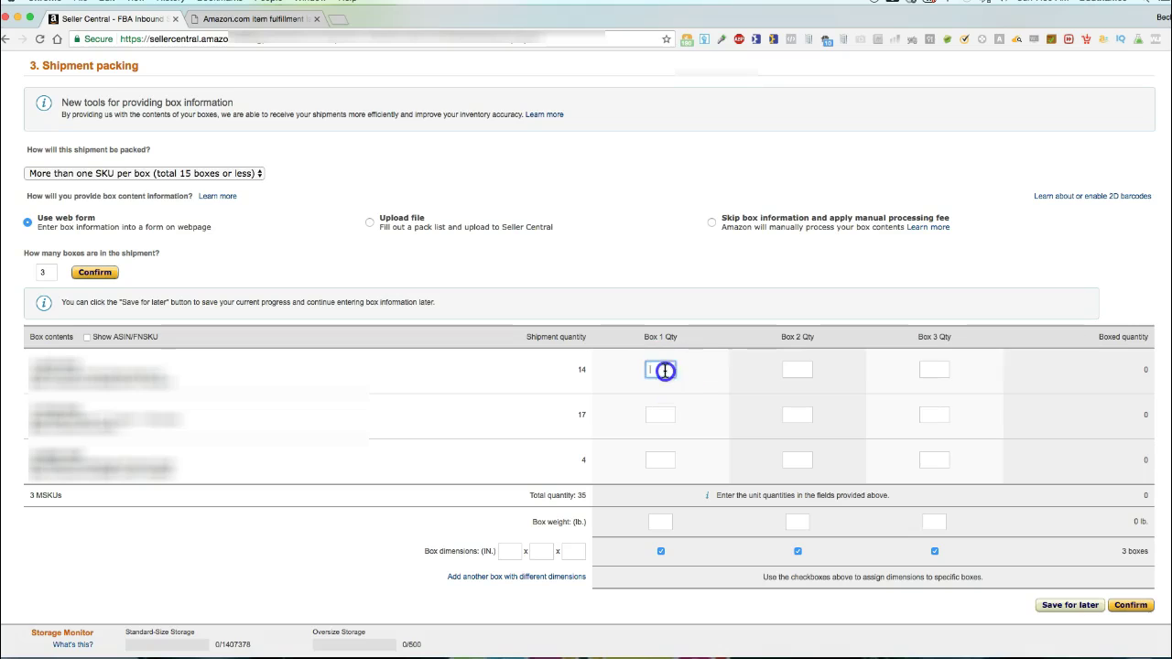
type("4")
left_click(798, 369)
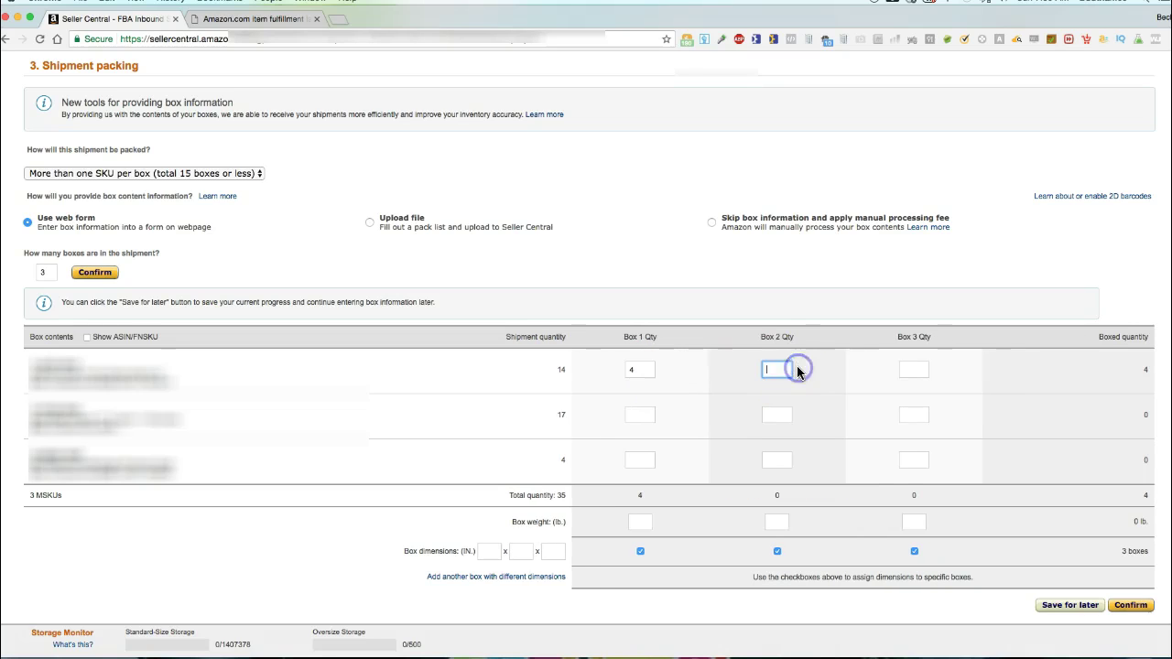
type("3")
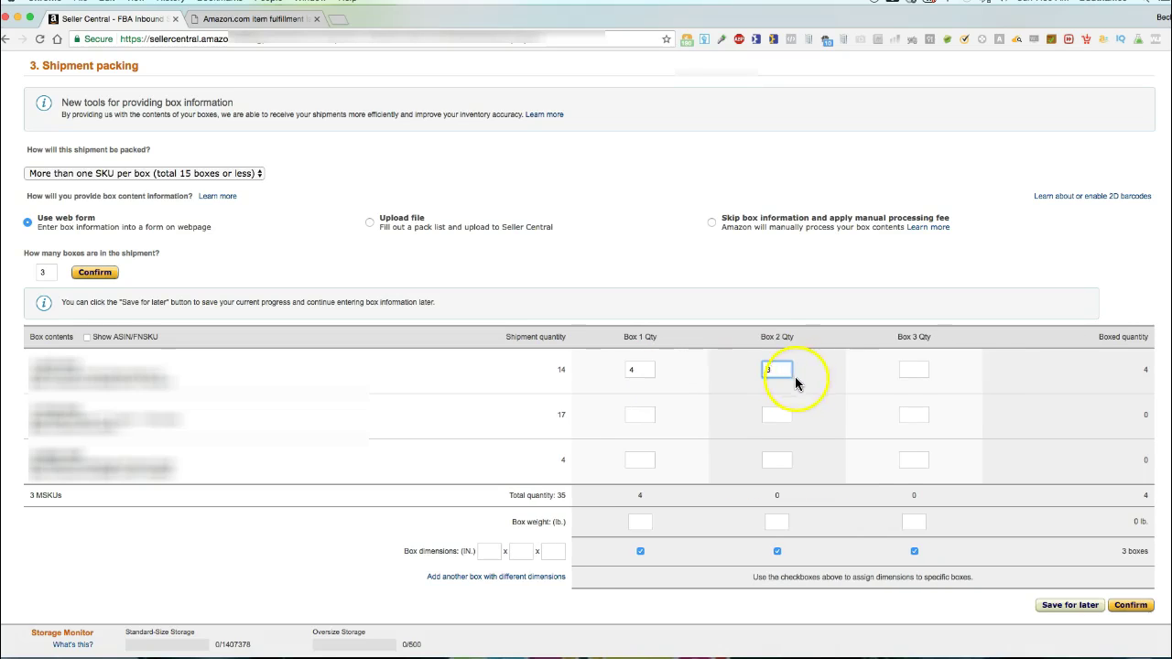
left_click(905, 368)
type("7")
left_click(489, 415)
- Distribute the second product's units as 10 in box 1, 0 in box 2 and 7 in box 3
scroll(498, 410, "down", 1)
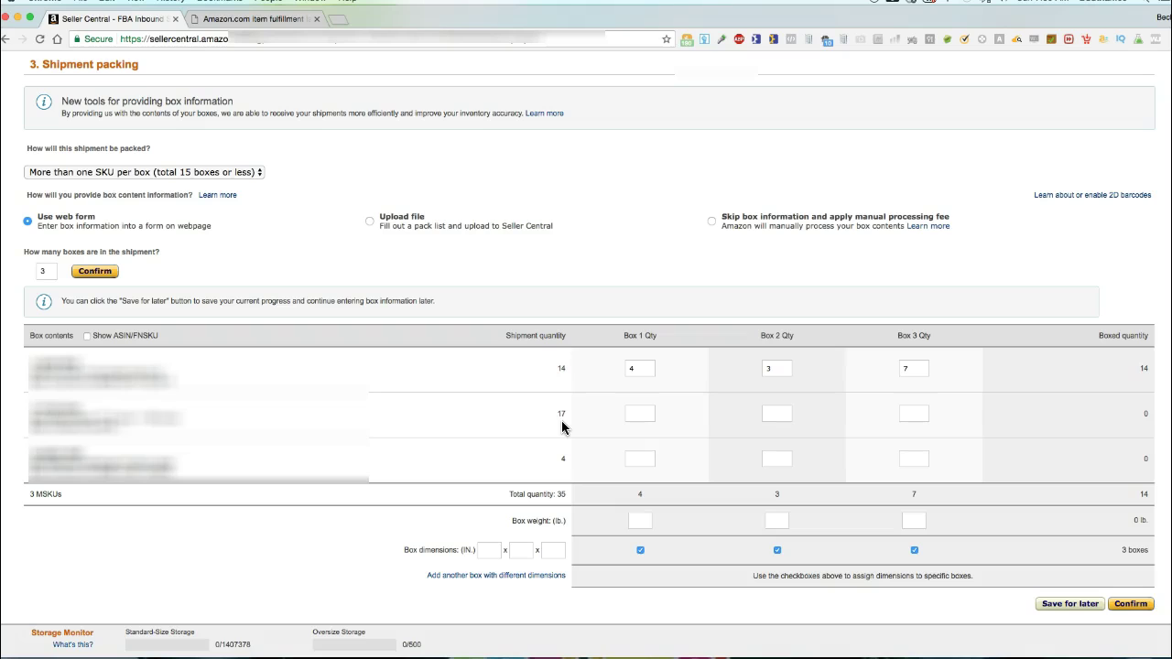
left_click(644, 417)
type("10")
left_click(769, 413)
type("0")
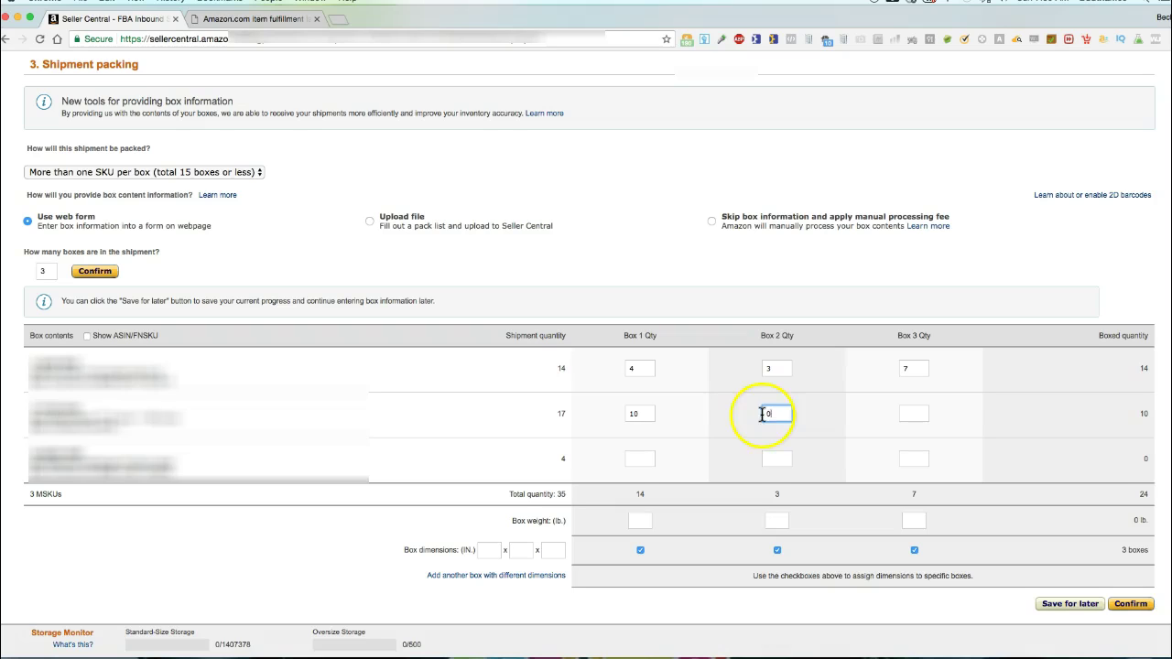
left_click(916, 415)
type("7")
left_click(380, 437)
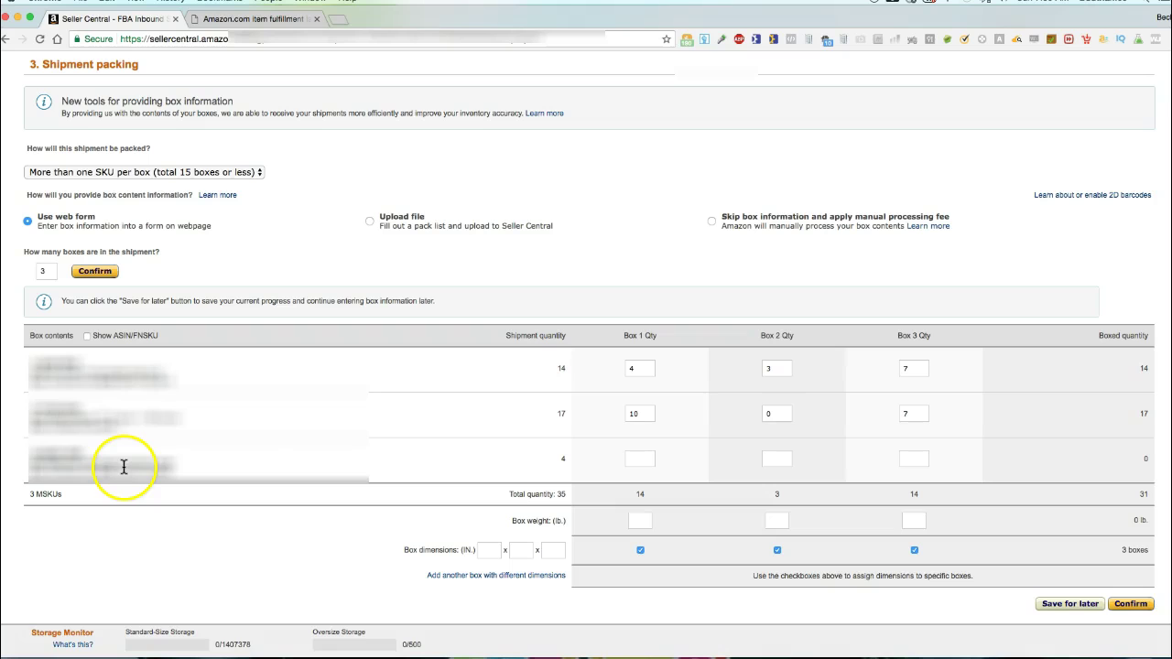
- Distribute the third product's units as 2 in box 1, 1 in box 2 and 1 in box 3
left_click(641, 459)
type("2")
left_click(777, 458)
type("1")
left_click(913, 458)
type("1")
left_click(466, 419)
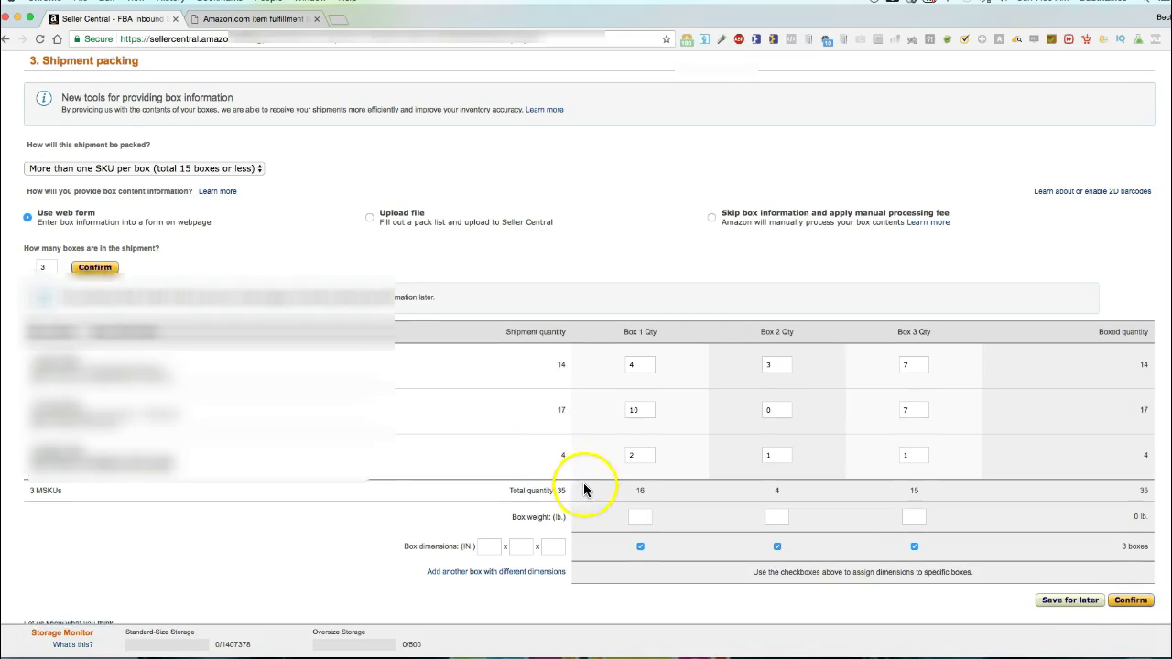
- Set the box weights to 30 lb for box 1, 7 lb for box 2 and 14 lb for box 3
scroll(583, 483, "down", 3)
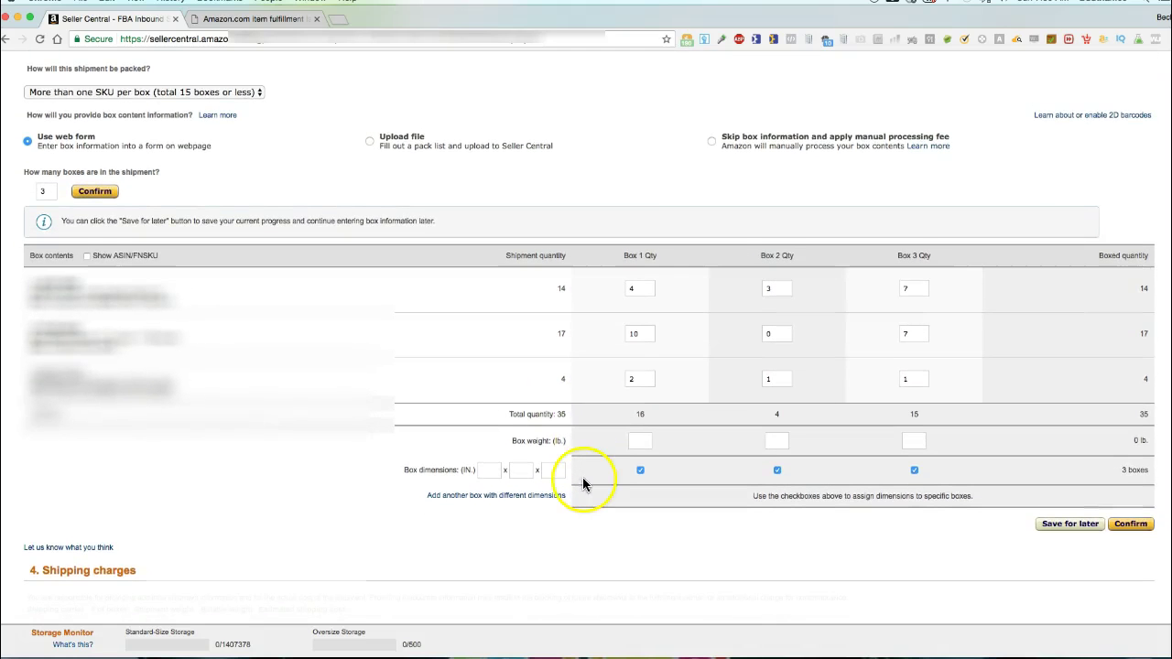
left_click(641, 439)
type("30")
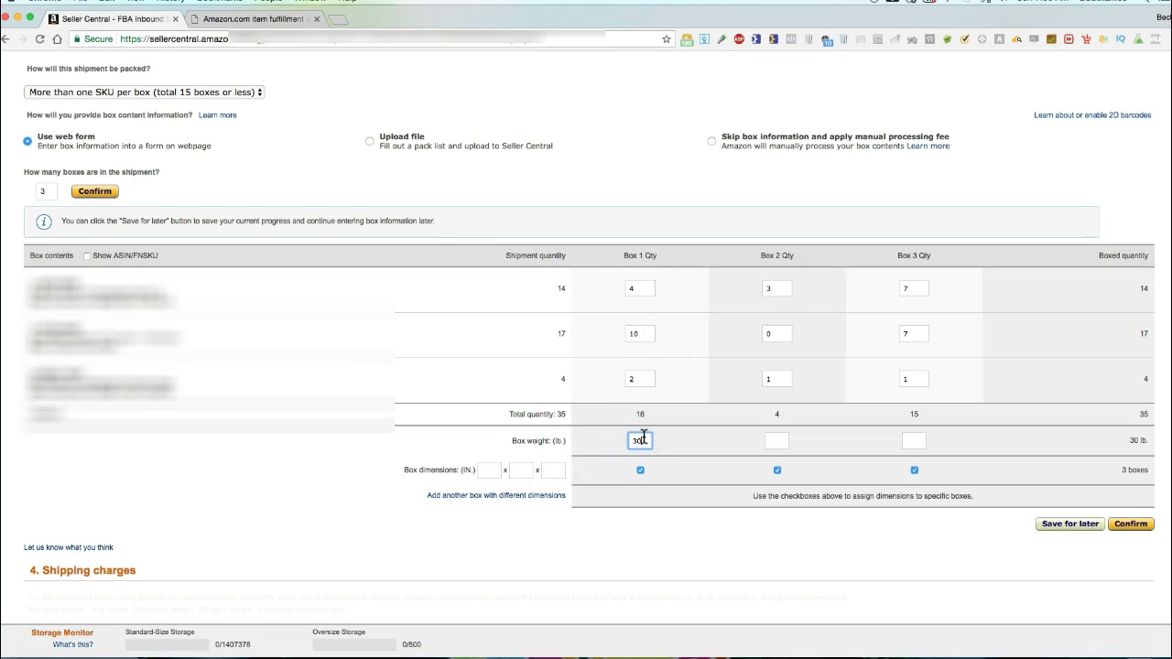
left_click(776, 441)
type("7")
left_click(916, 440)
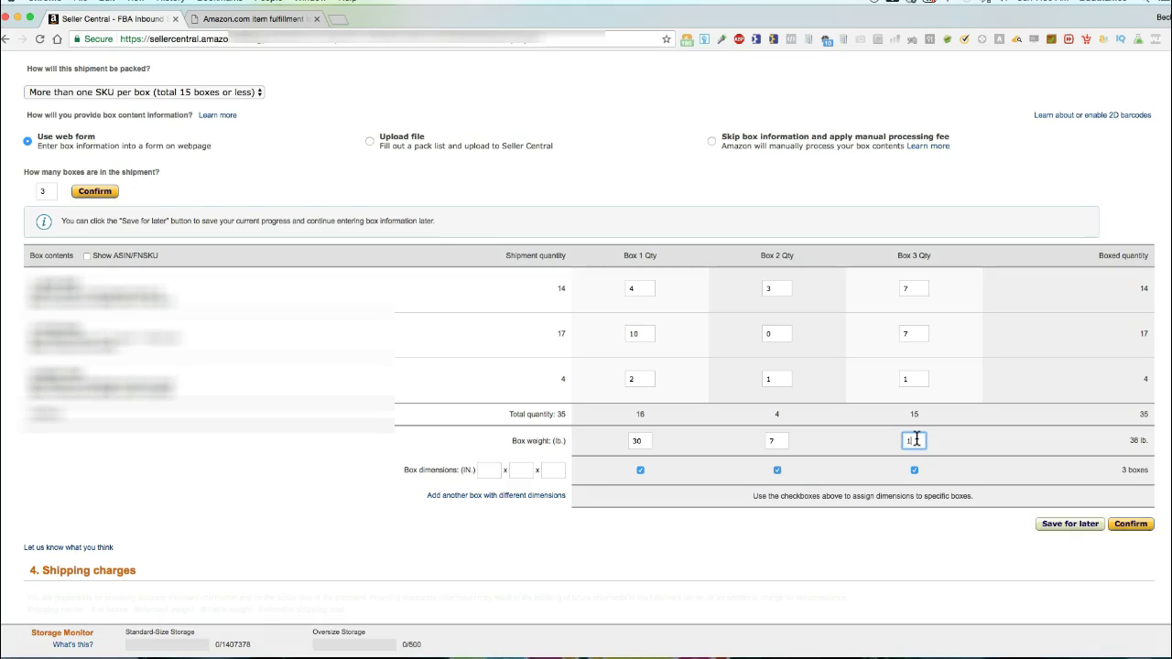
left_click(1021, 441)
left_click(776, 471)
left_click(776, 471)
- Change the second product's quantities to 1 unit in box 2 and 6 units in box 3
left_click(778, 337)
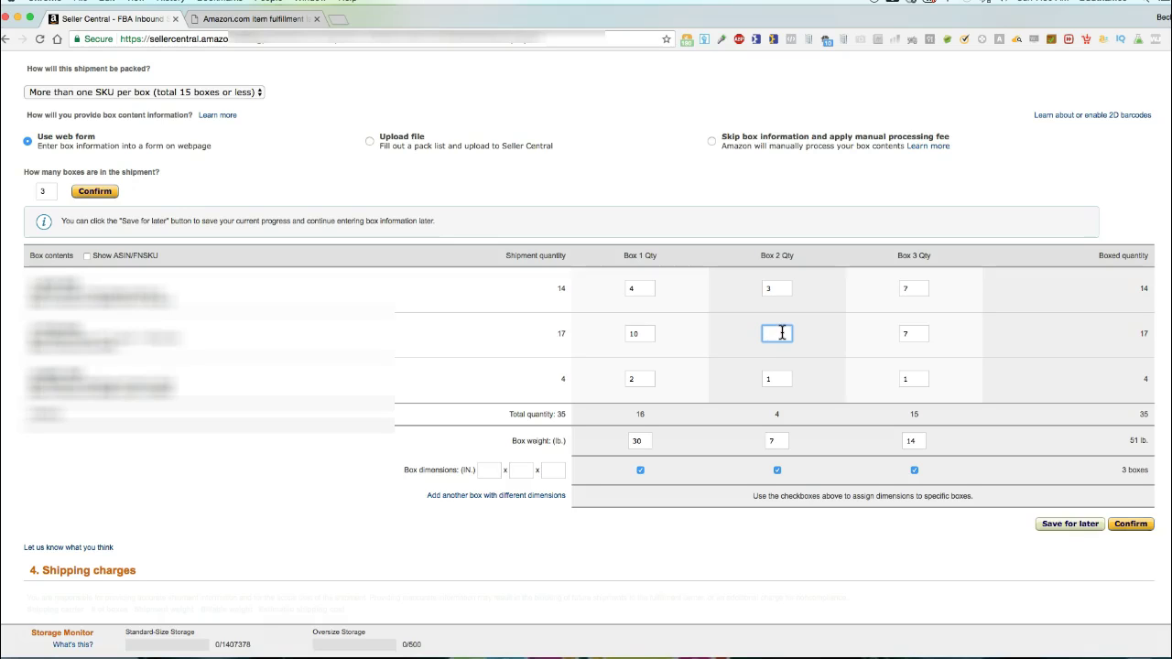
type("1")
double_click(912, 333)
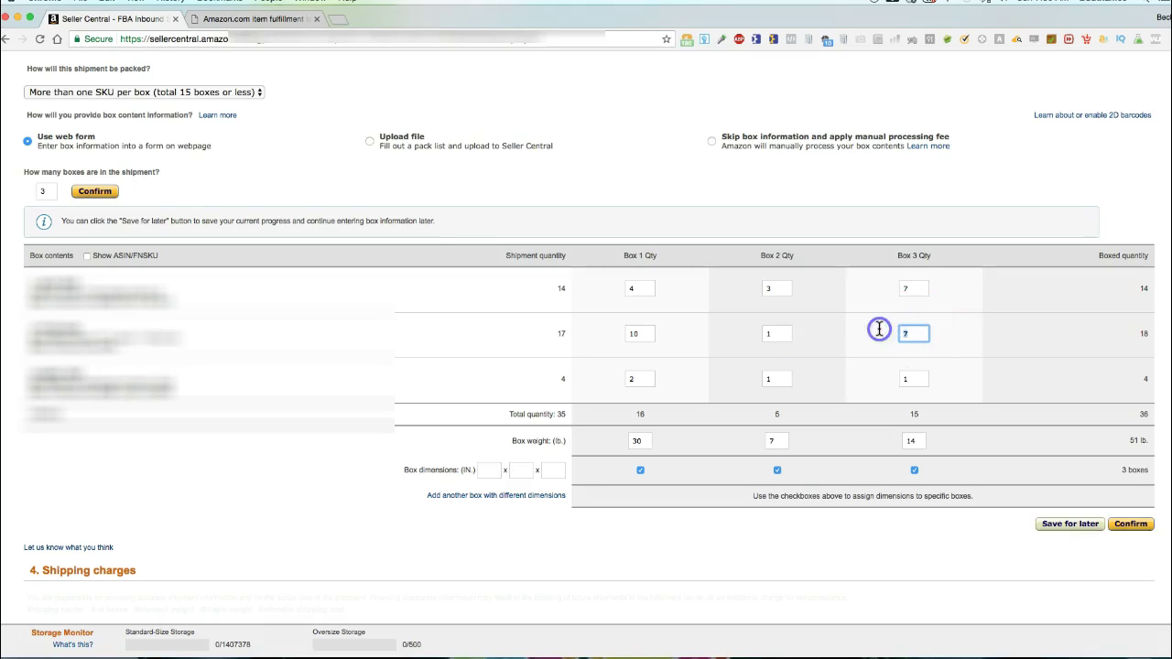
type("6")
left_click(484, 325)
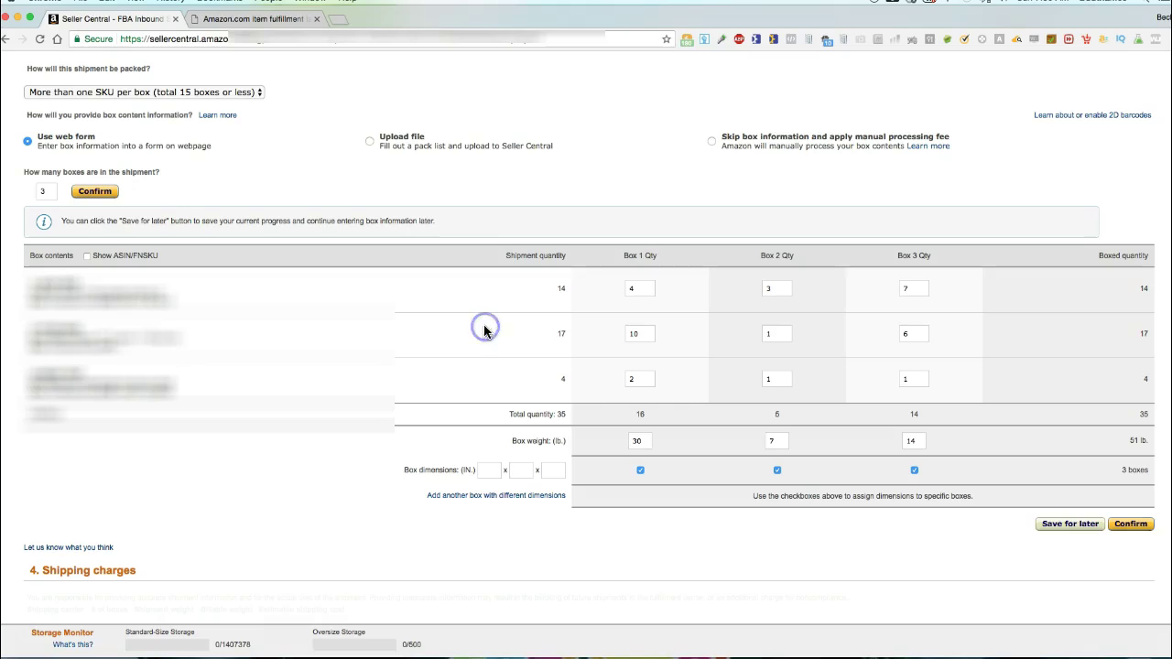
- Set the dimensions shared by all three boxes to 10 x 10 x 10 inches
left_click(495, 470)
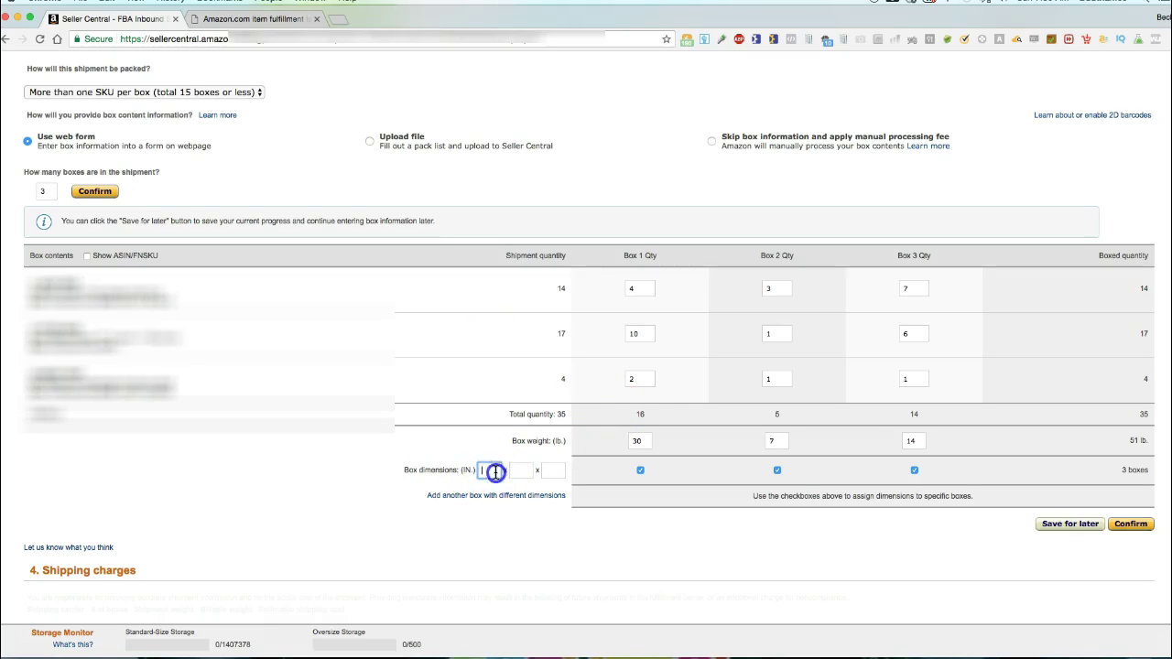
type("10")
left_click(518, 469)
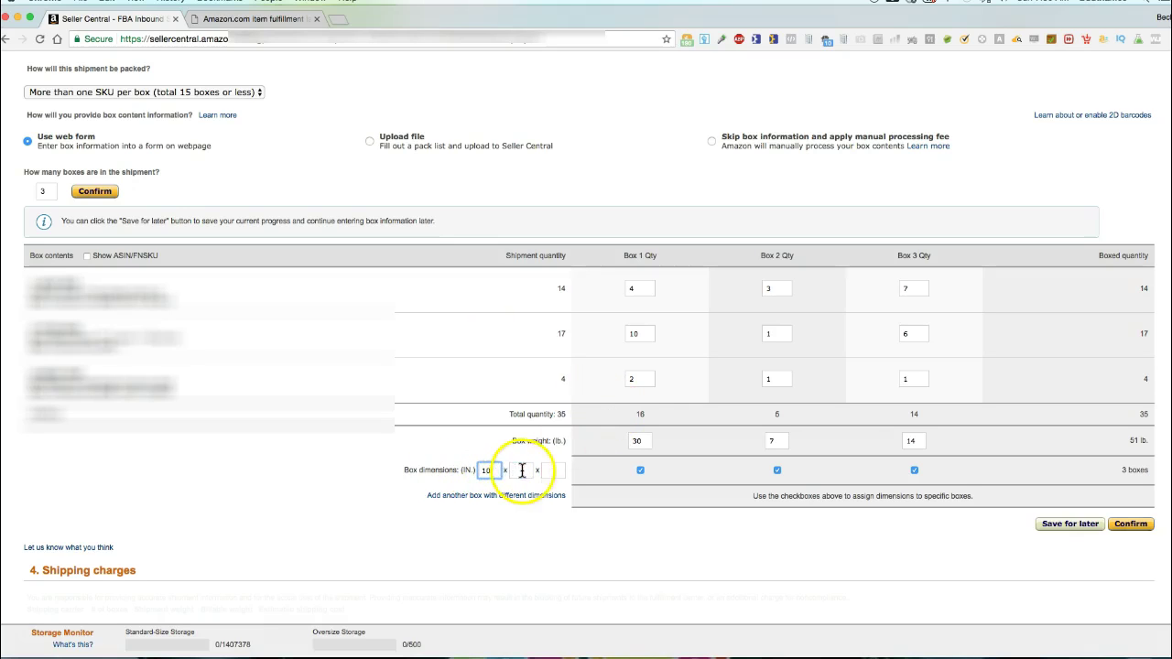
type("10")
left_click(556, 470)
type("10")
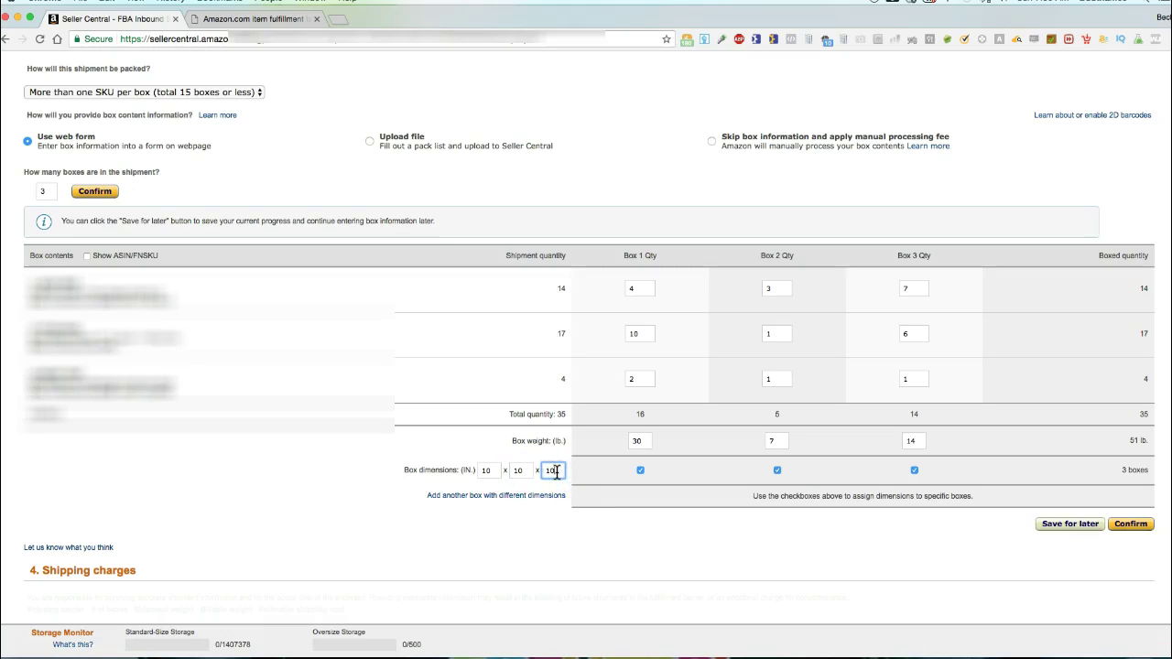
left_click(423, 498)
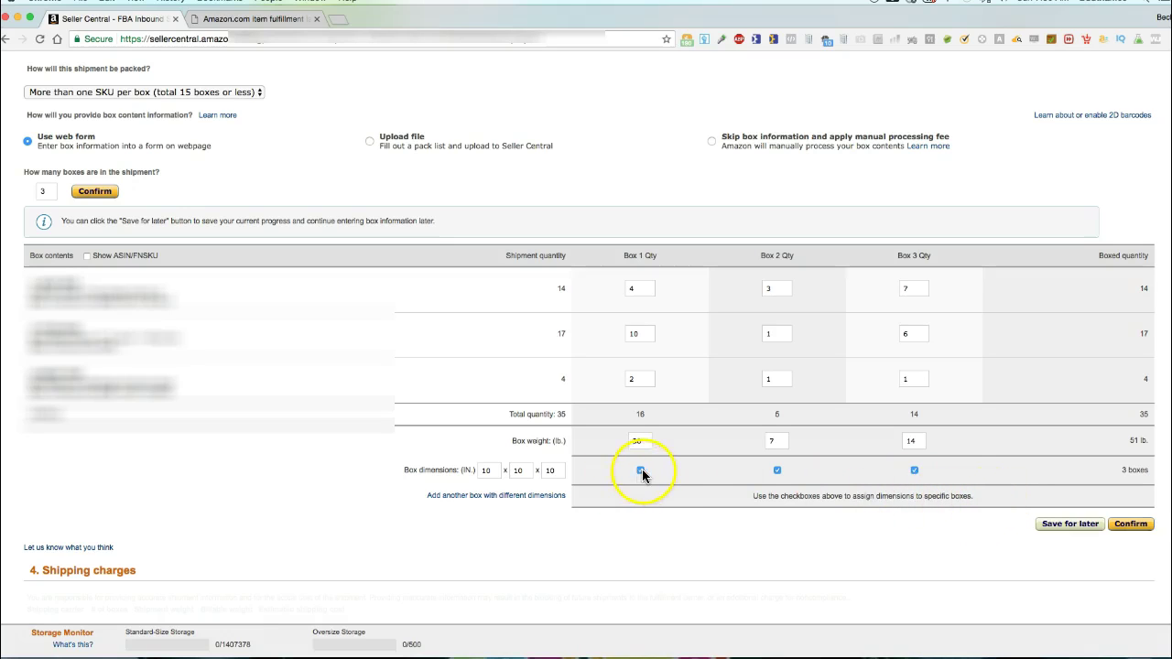
- Add a second set of box dimensions of 7 x 7 x 7 inches and assign it to box 2
left_click(778, 470)
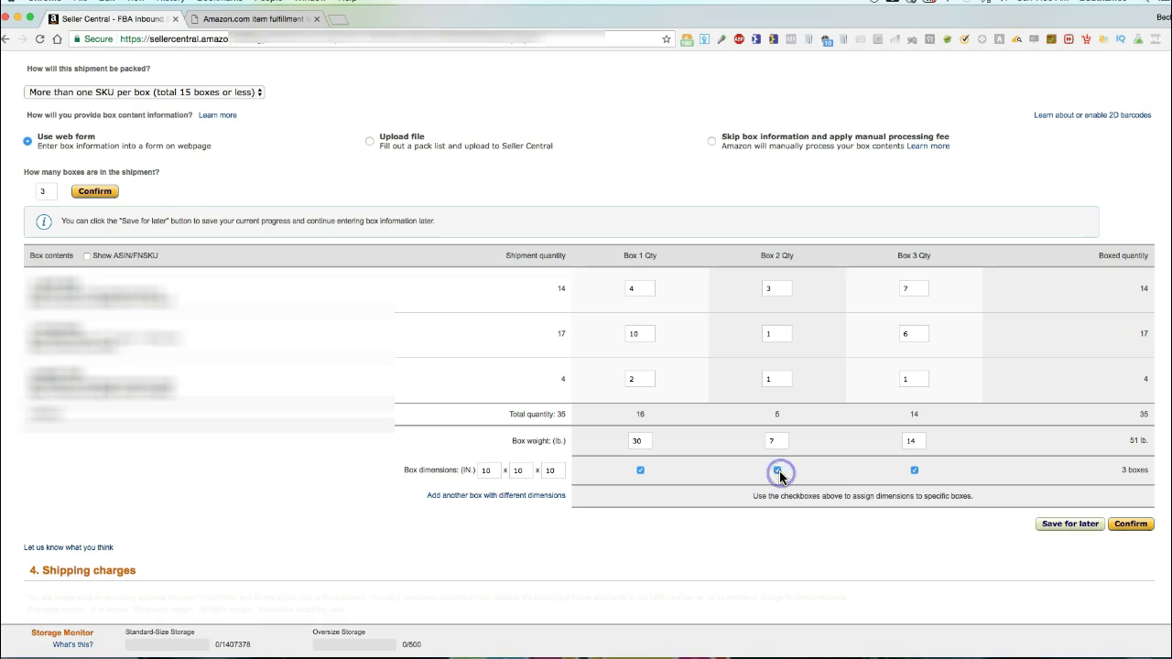
left_click(497, 495)
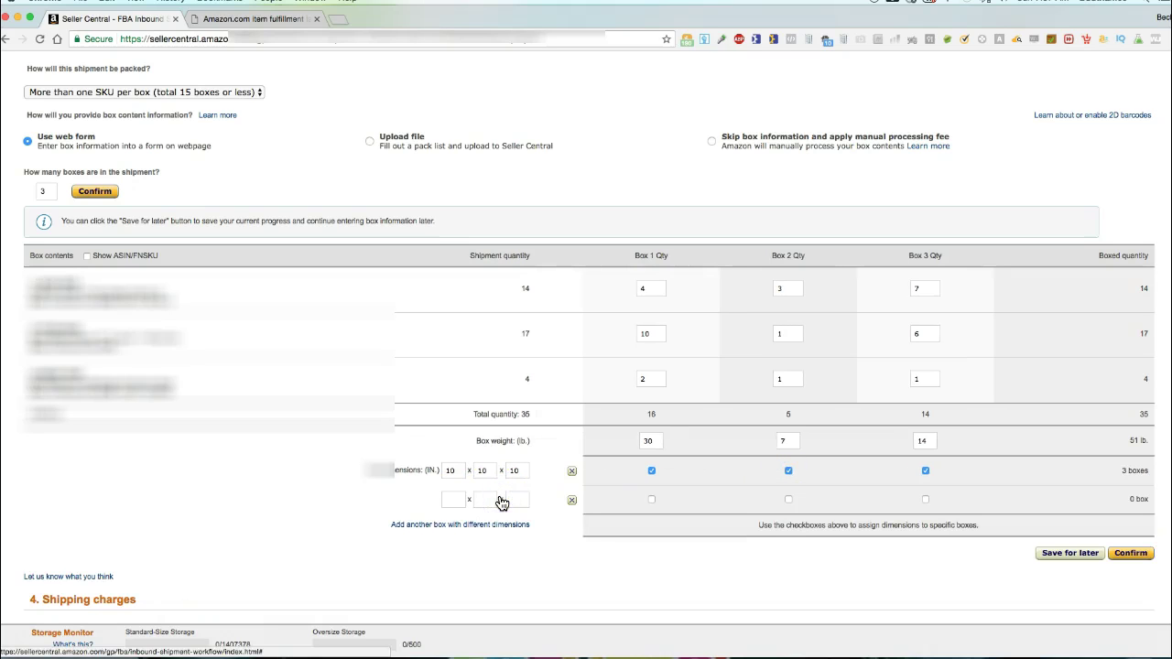
left_click(459, 500)
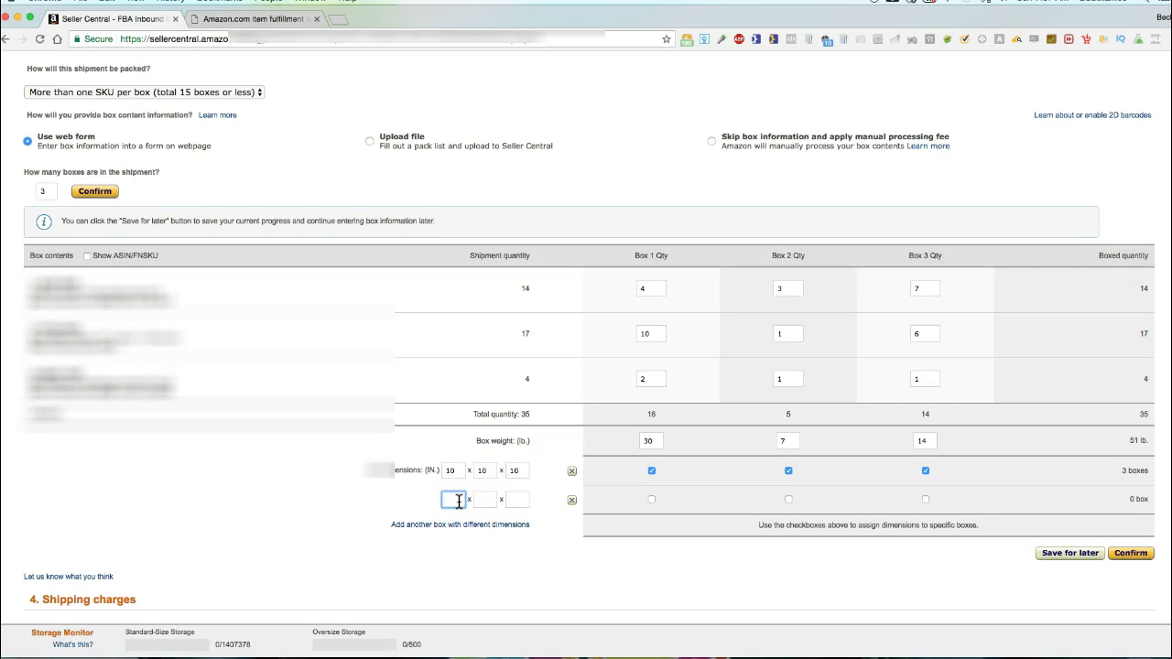
type("7")
left_click(492, 499)
type("7")
left_click(516, 500)
type("7")
left_click(788, 499)
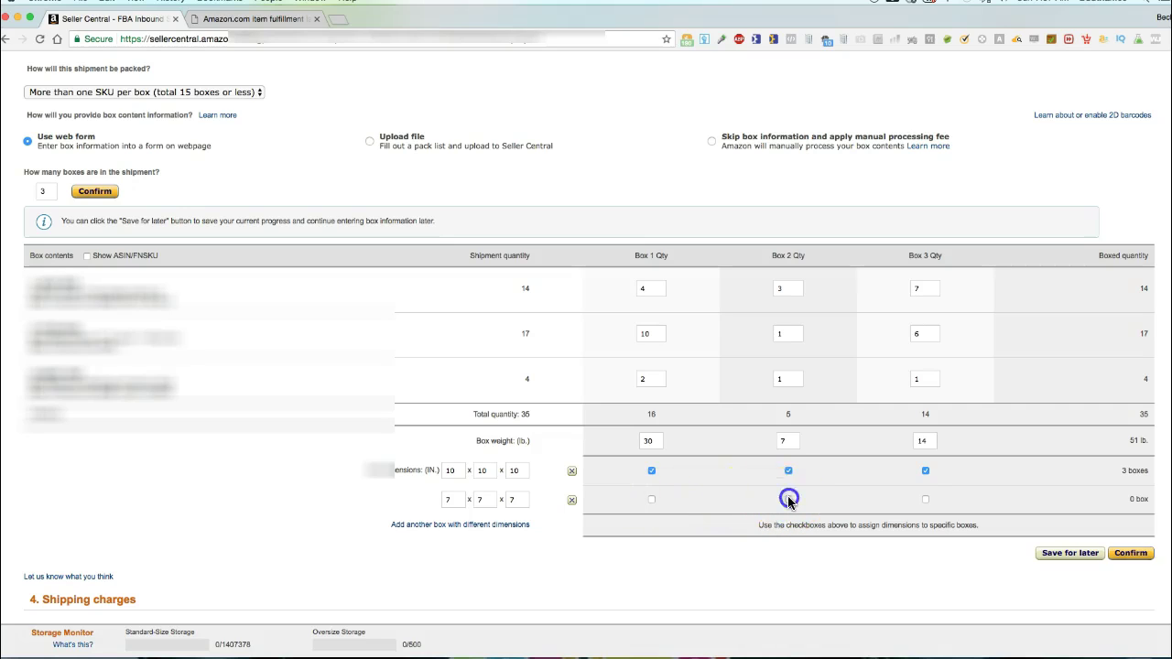
- Add a third set of box dimensions of 12 x 4 x 16 inches for box 3 and submit the box information
left_click(442, 527)
left_click(457, 528)
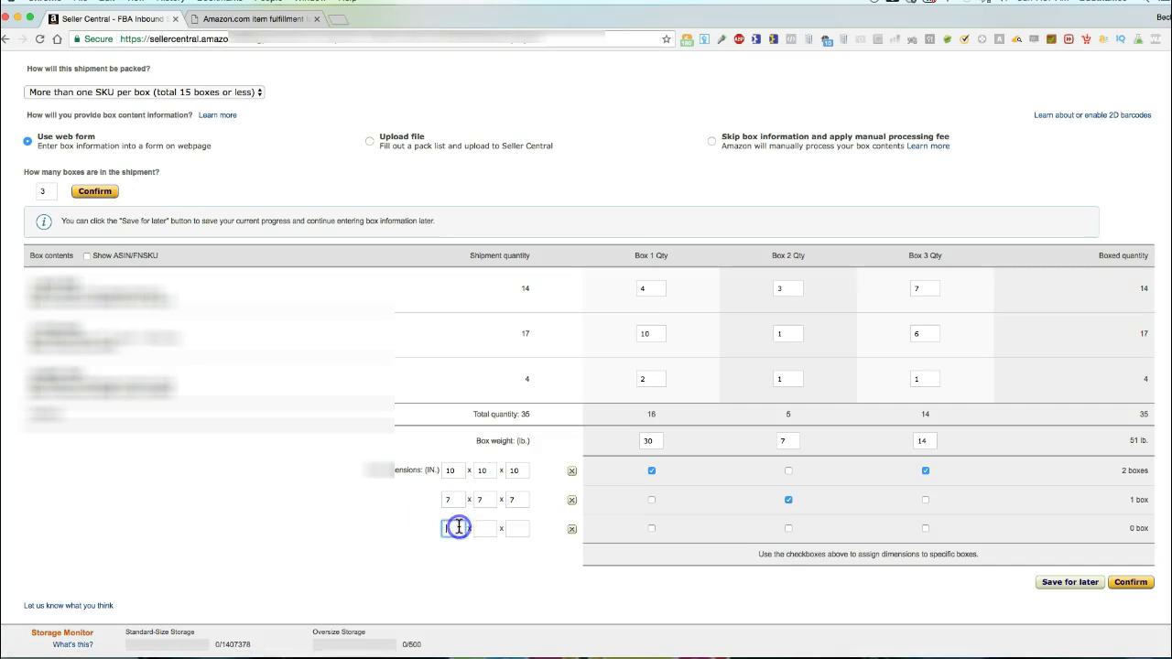
type("12")
left_click(481, 527)
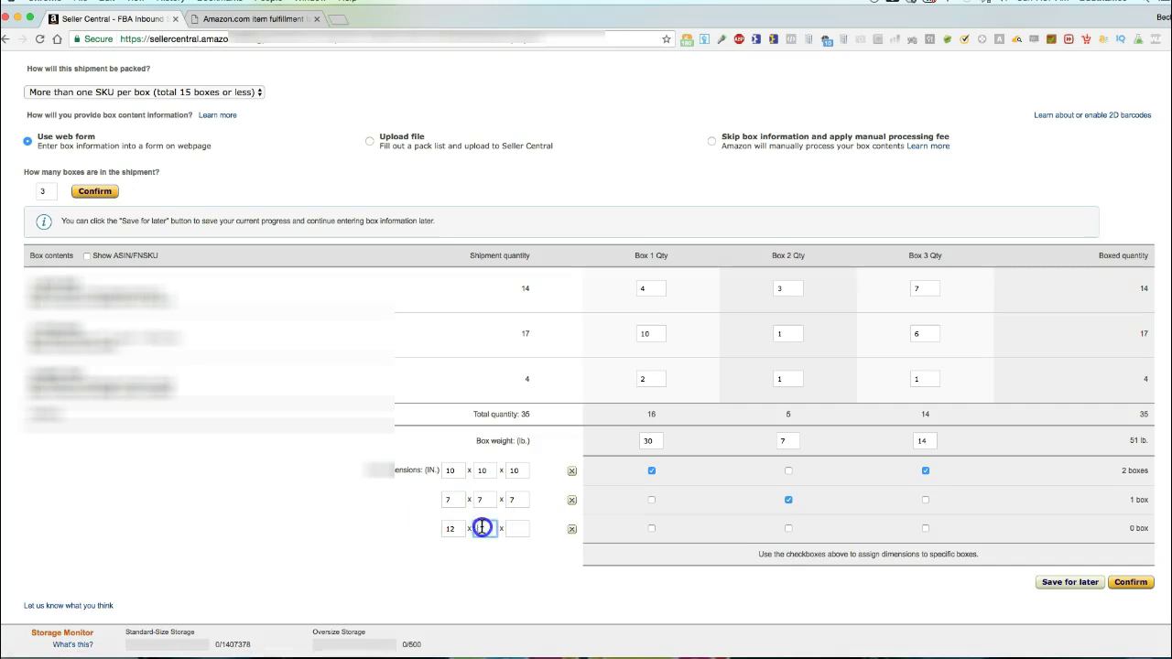
type("4")
left_click(517, 528)
type("16")
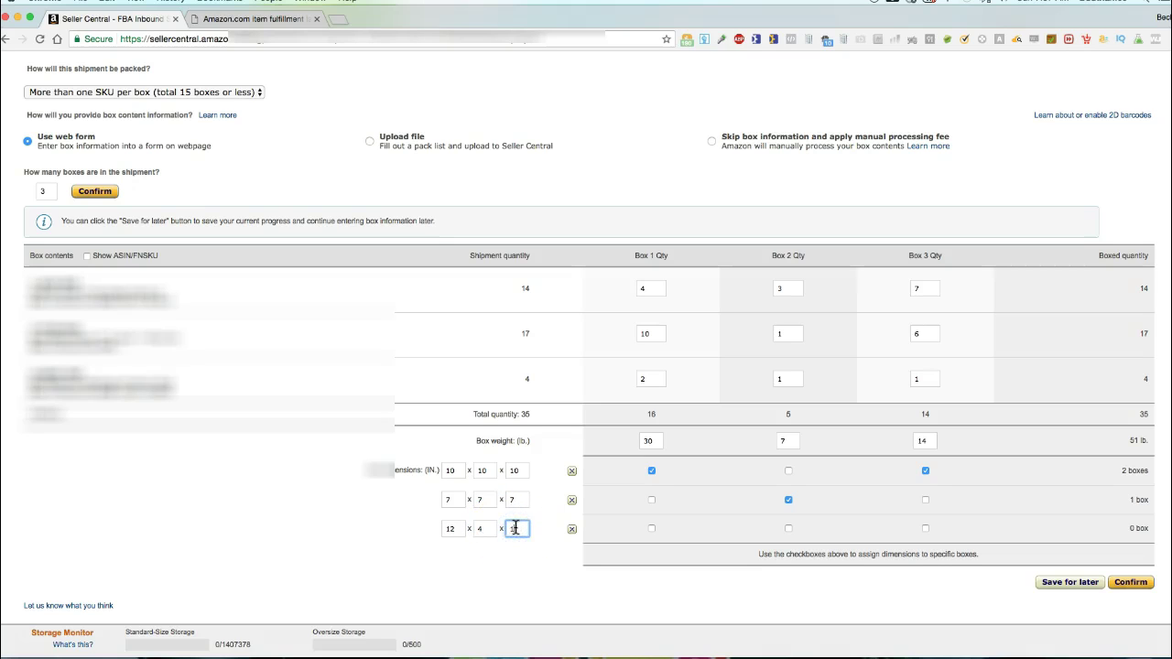
left_click(927, 529)
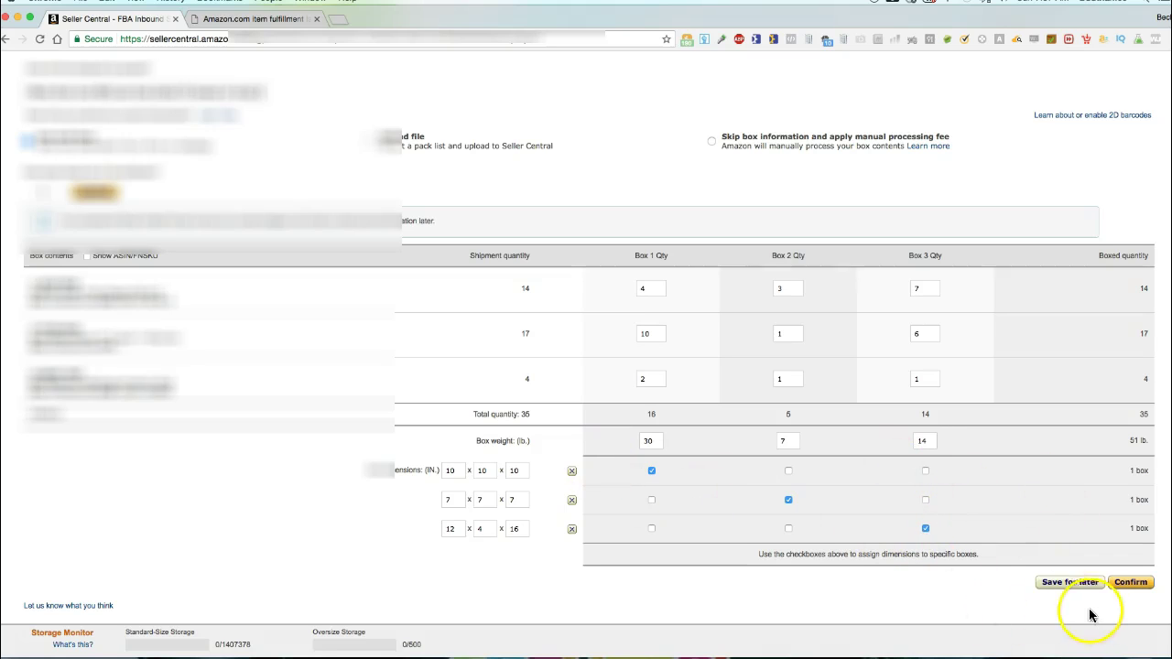
scroll(1028, 586, "down", 2)
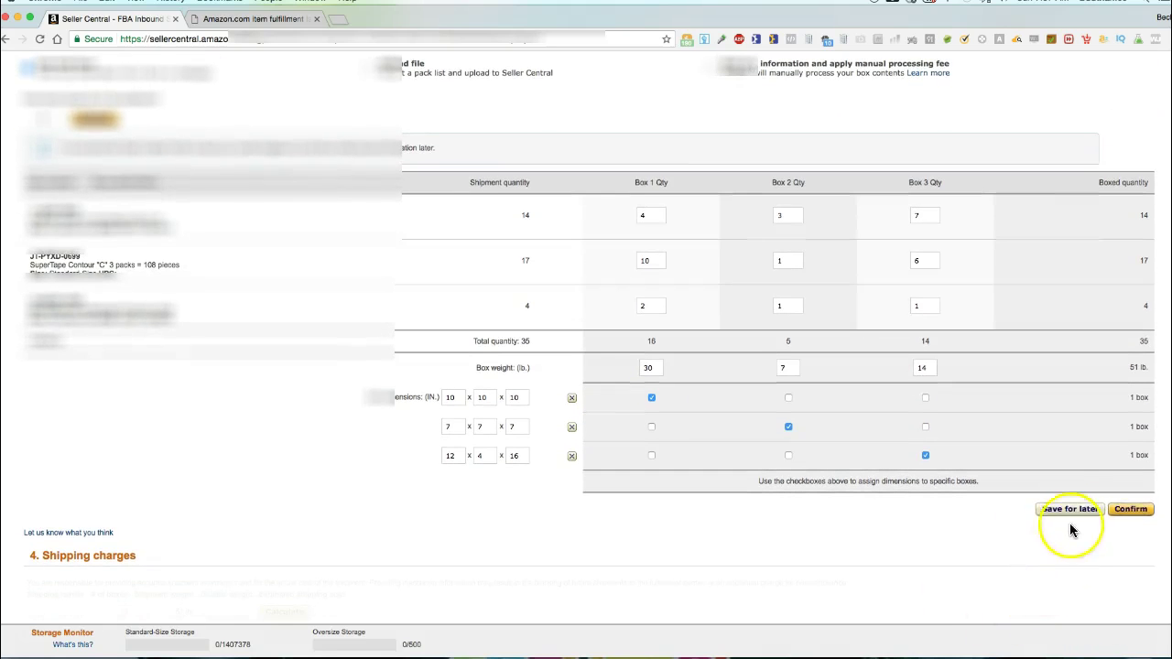
left_click(1132, 510)
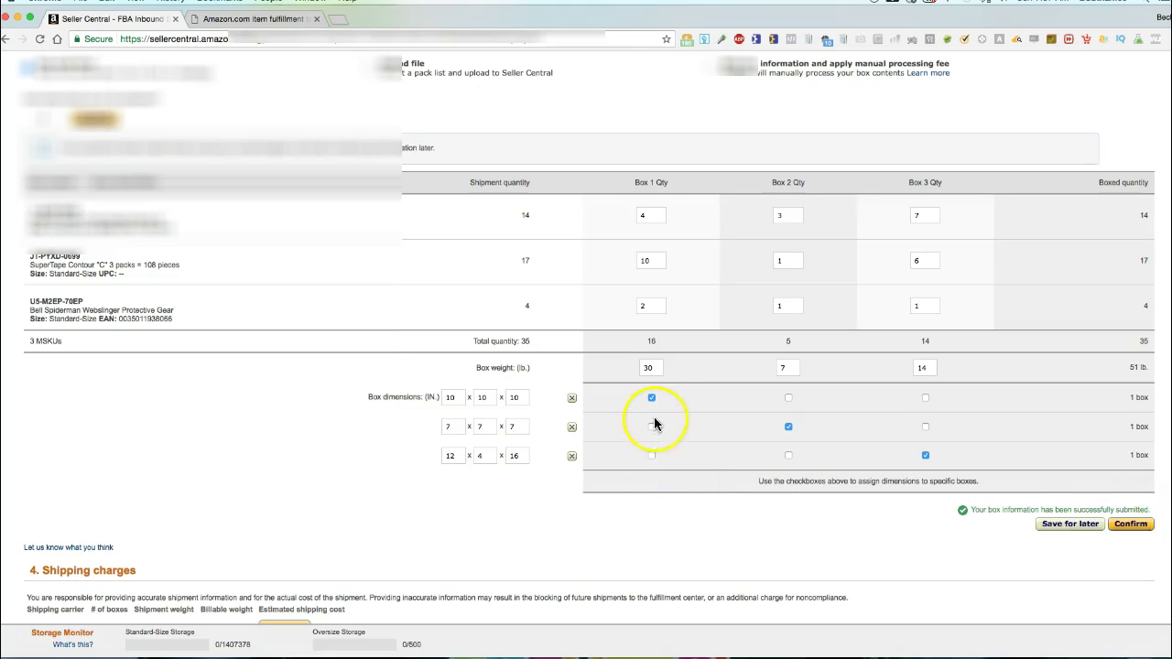
- Calculate the estimated shipping charges for the shipment and agree to the terms and conditions
scroll(655, 517, "down", 4)
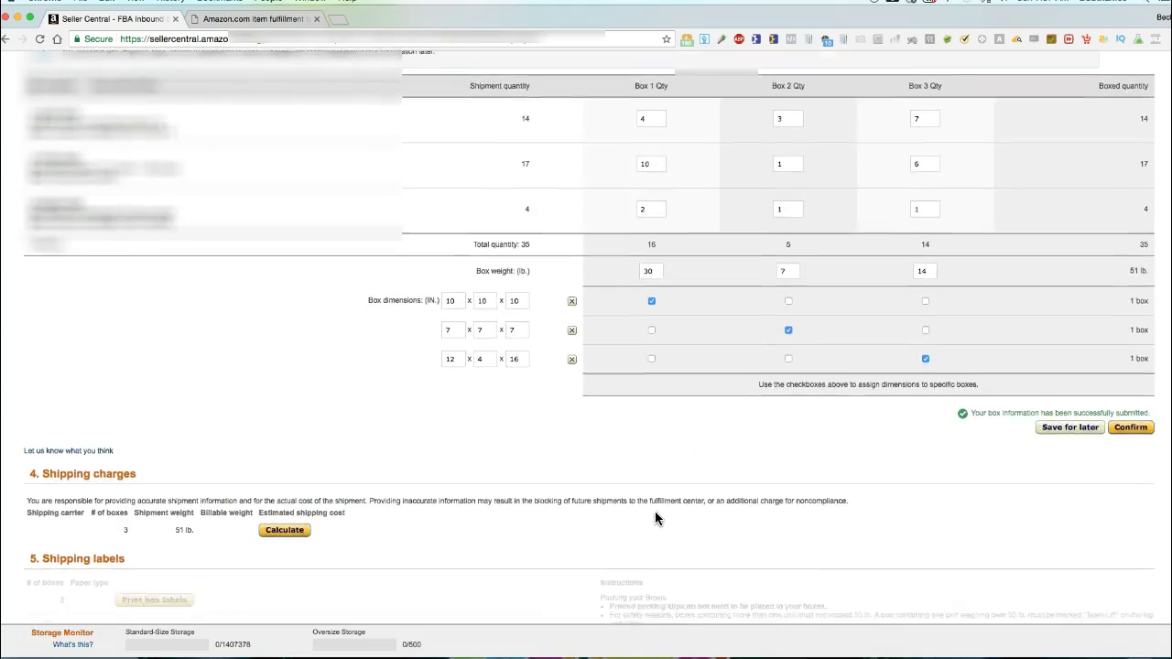
scroll(655, 517, "down", 2)
left_click(664, 518)
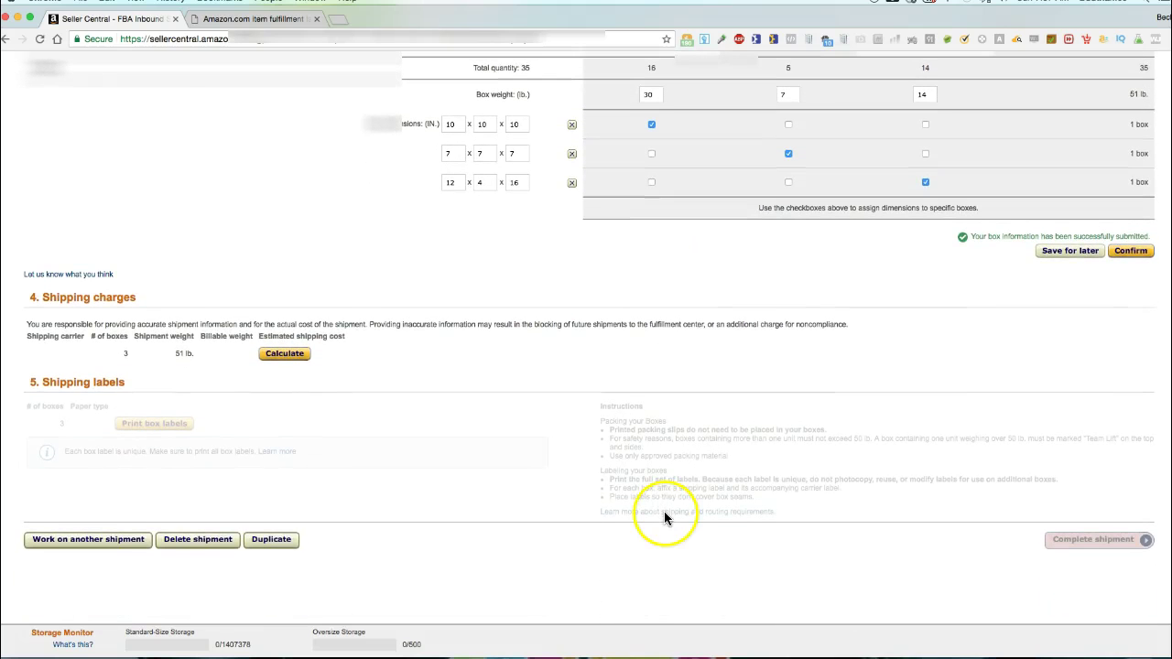
left_click(284, 355)
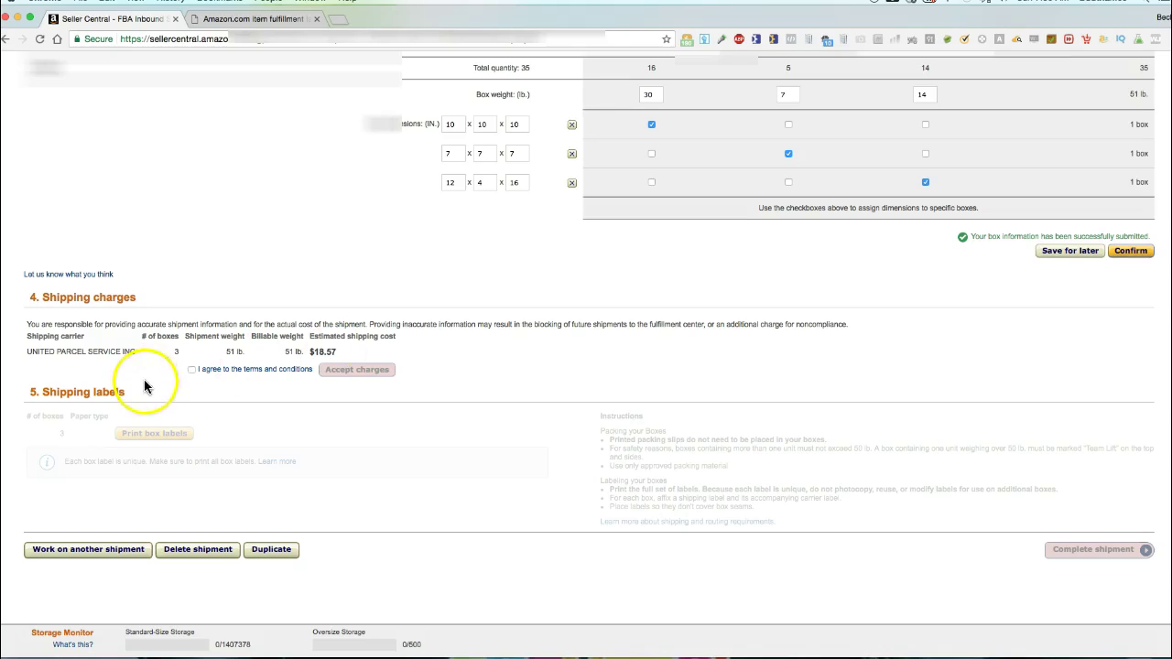
left_click(192, 370)
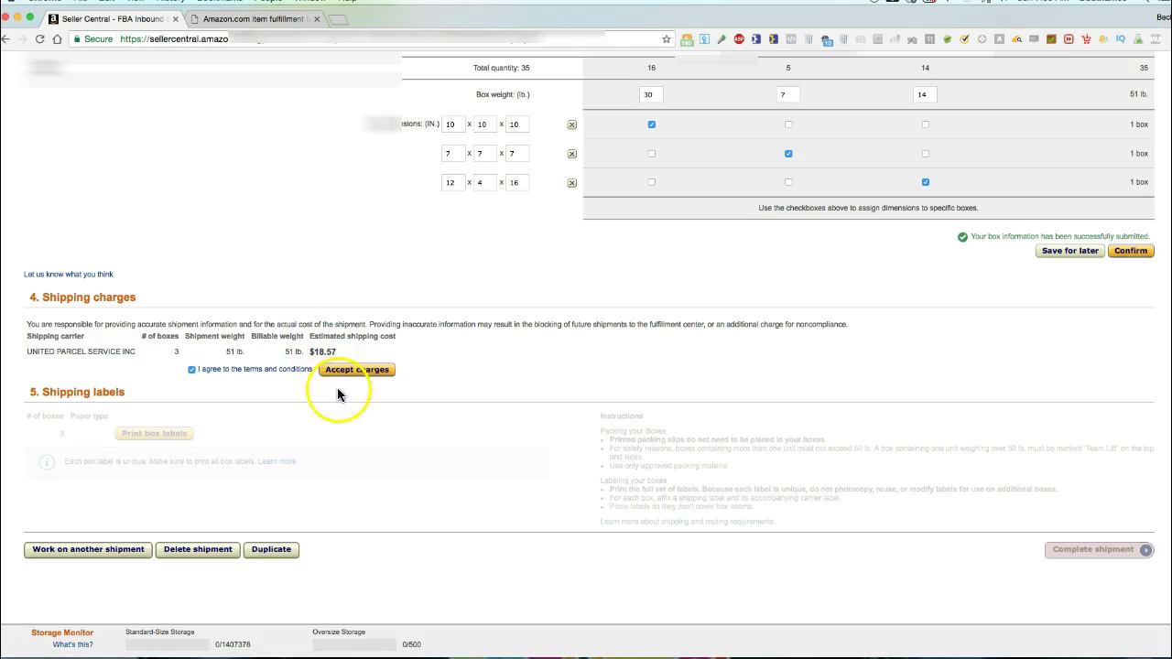
scroll(322, 414, "down", 1)
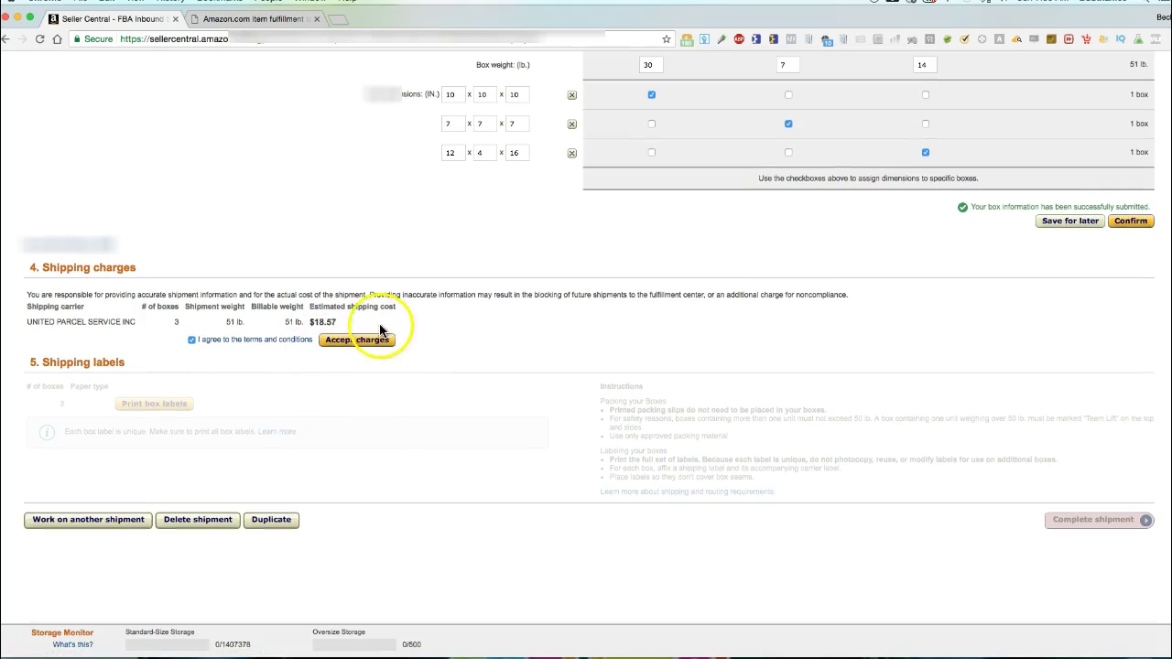
left_click(135, 404)
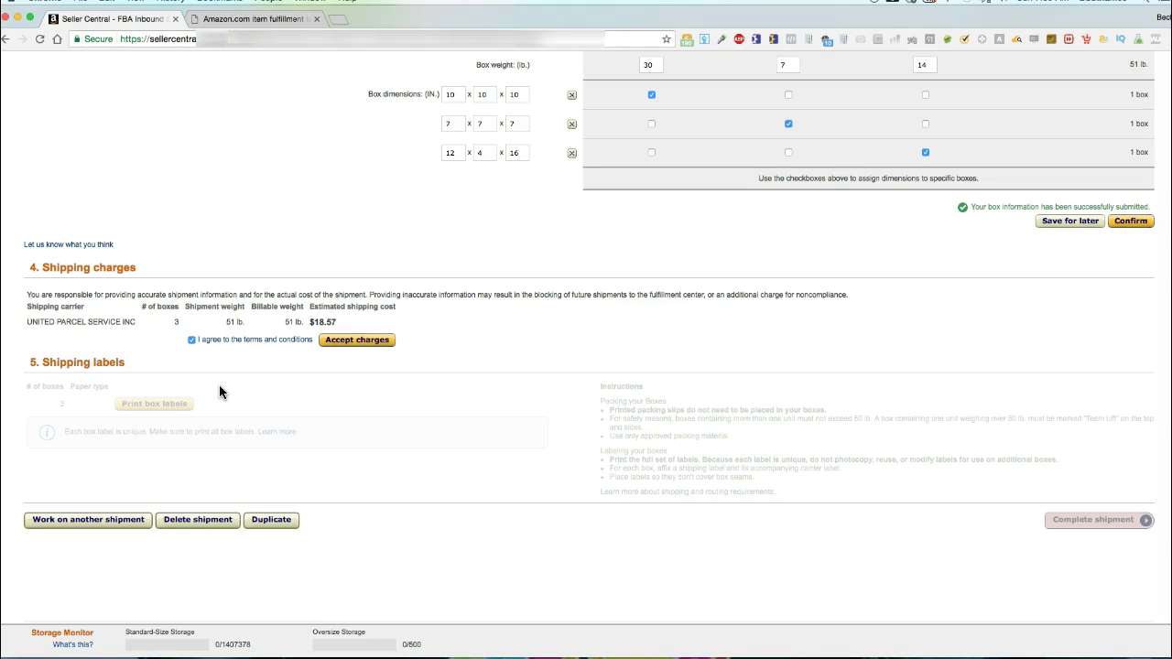
left_click(986, 525)
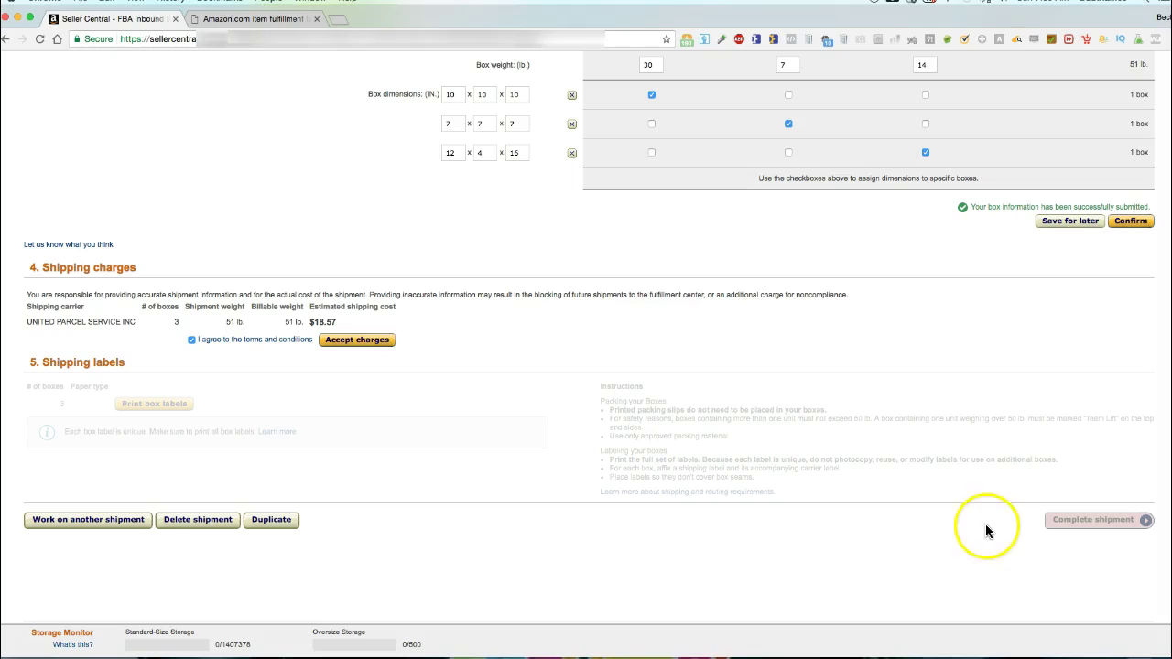